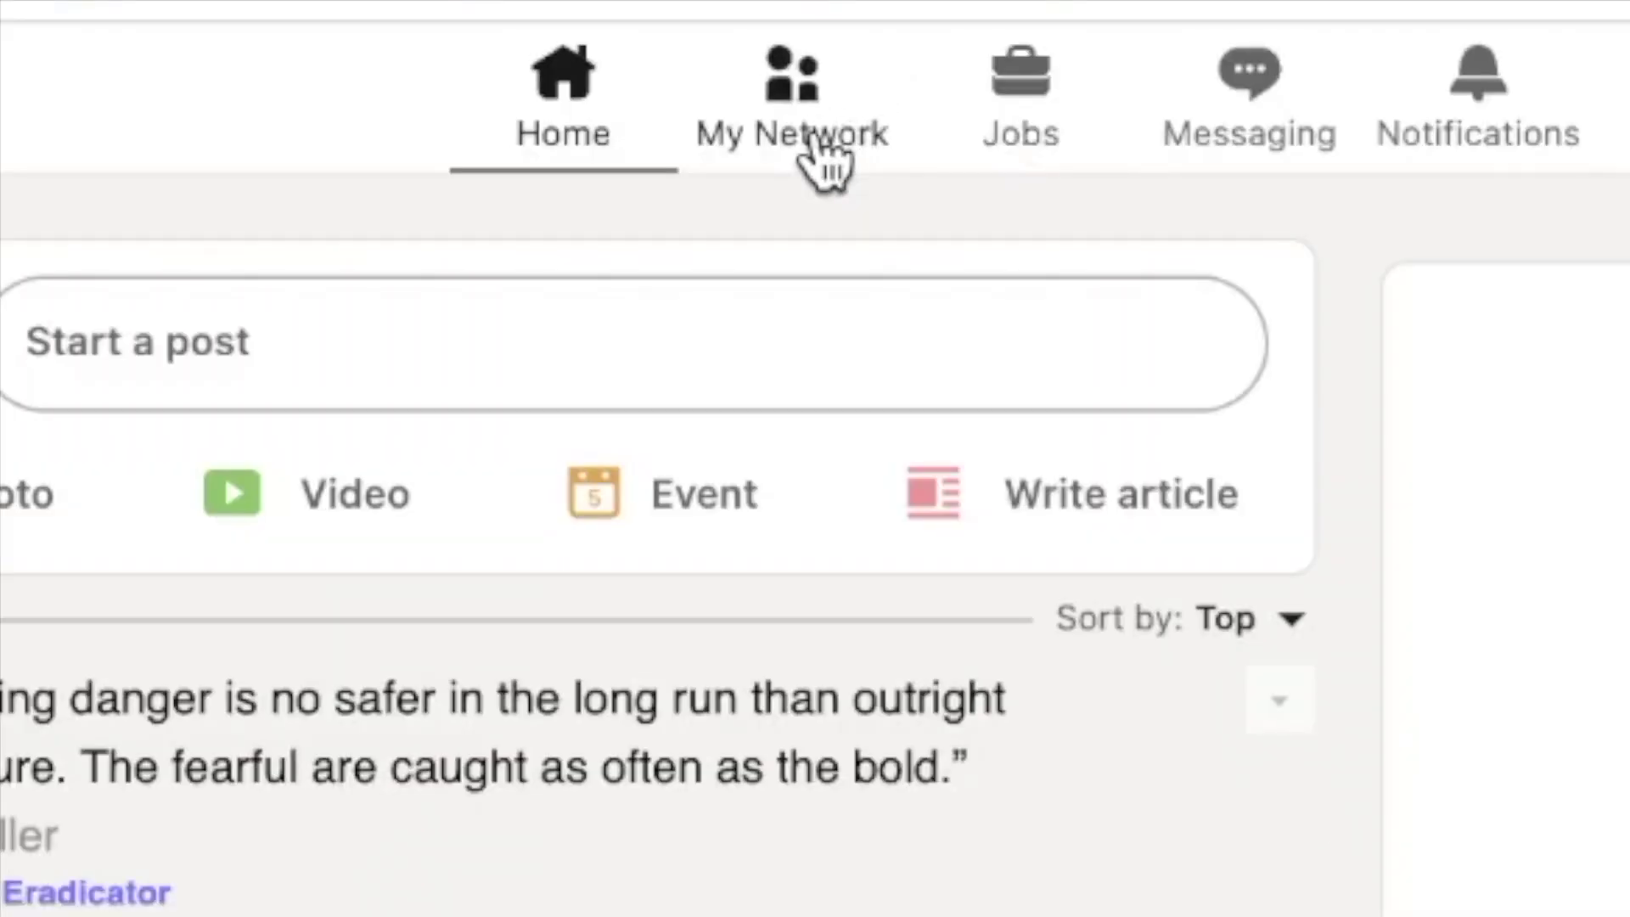
Go to My Network and open the personal contacts import page via More options
left_click(814, 149)
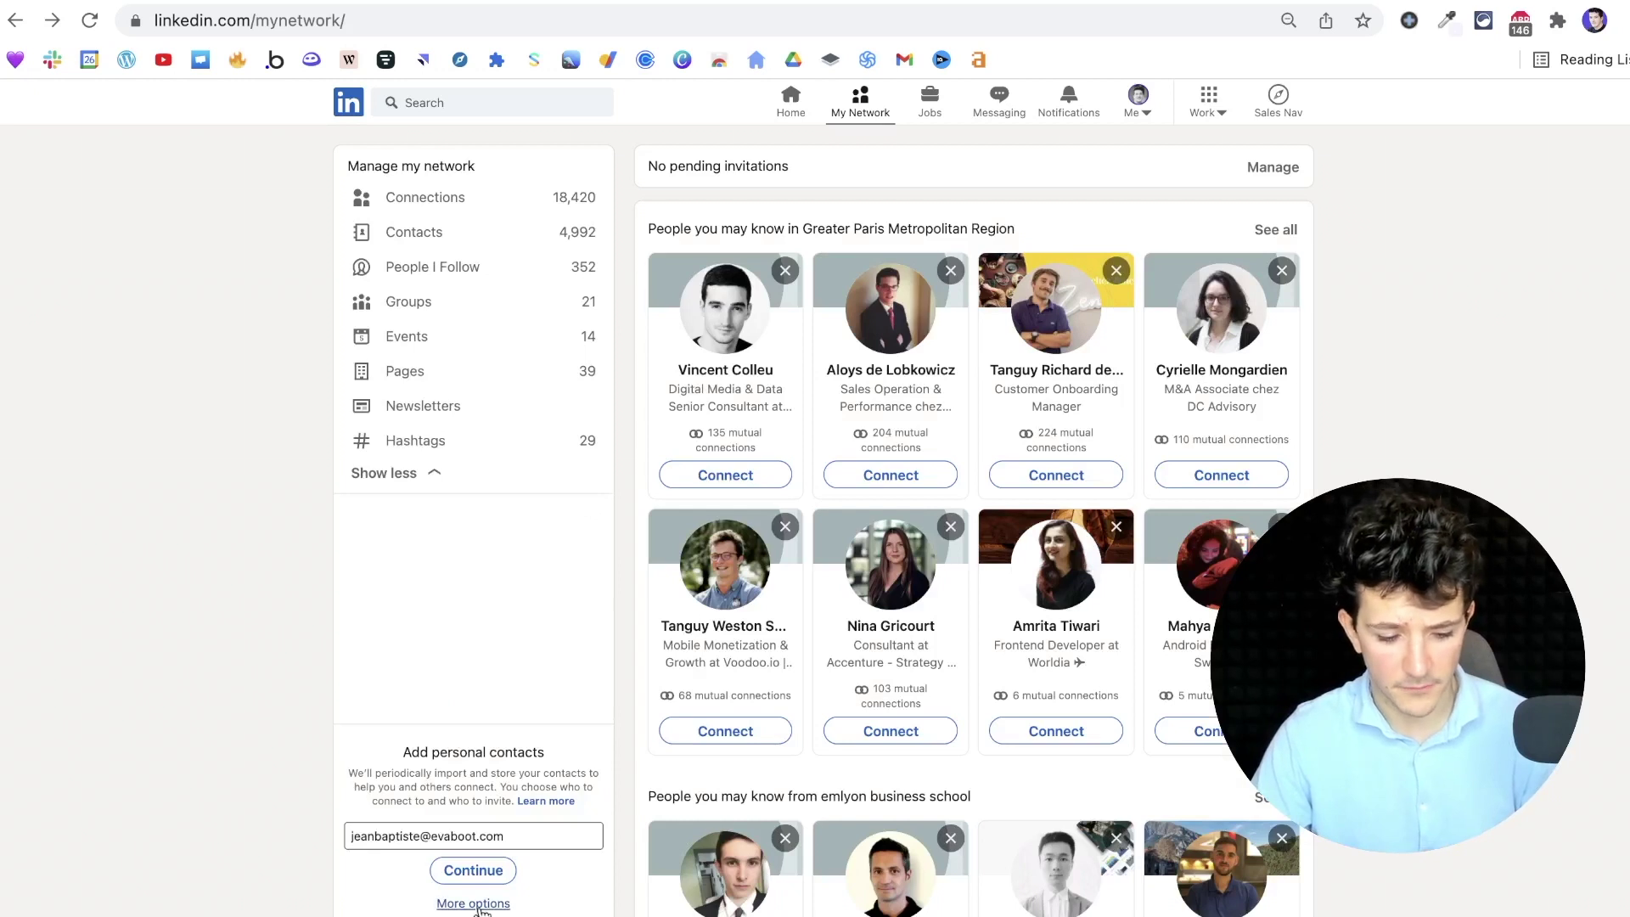
left_click(830, 872)
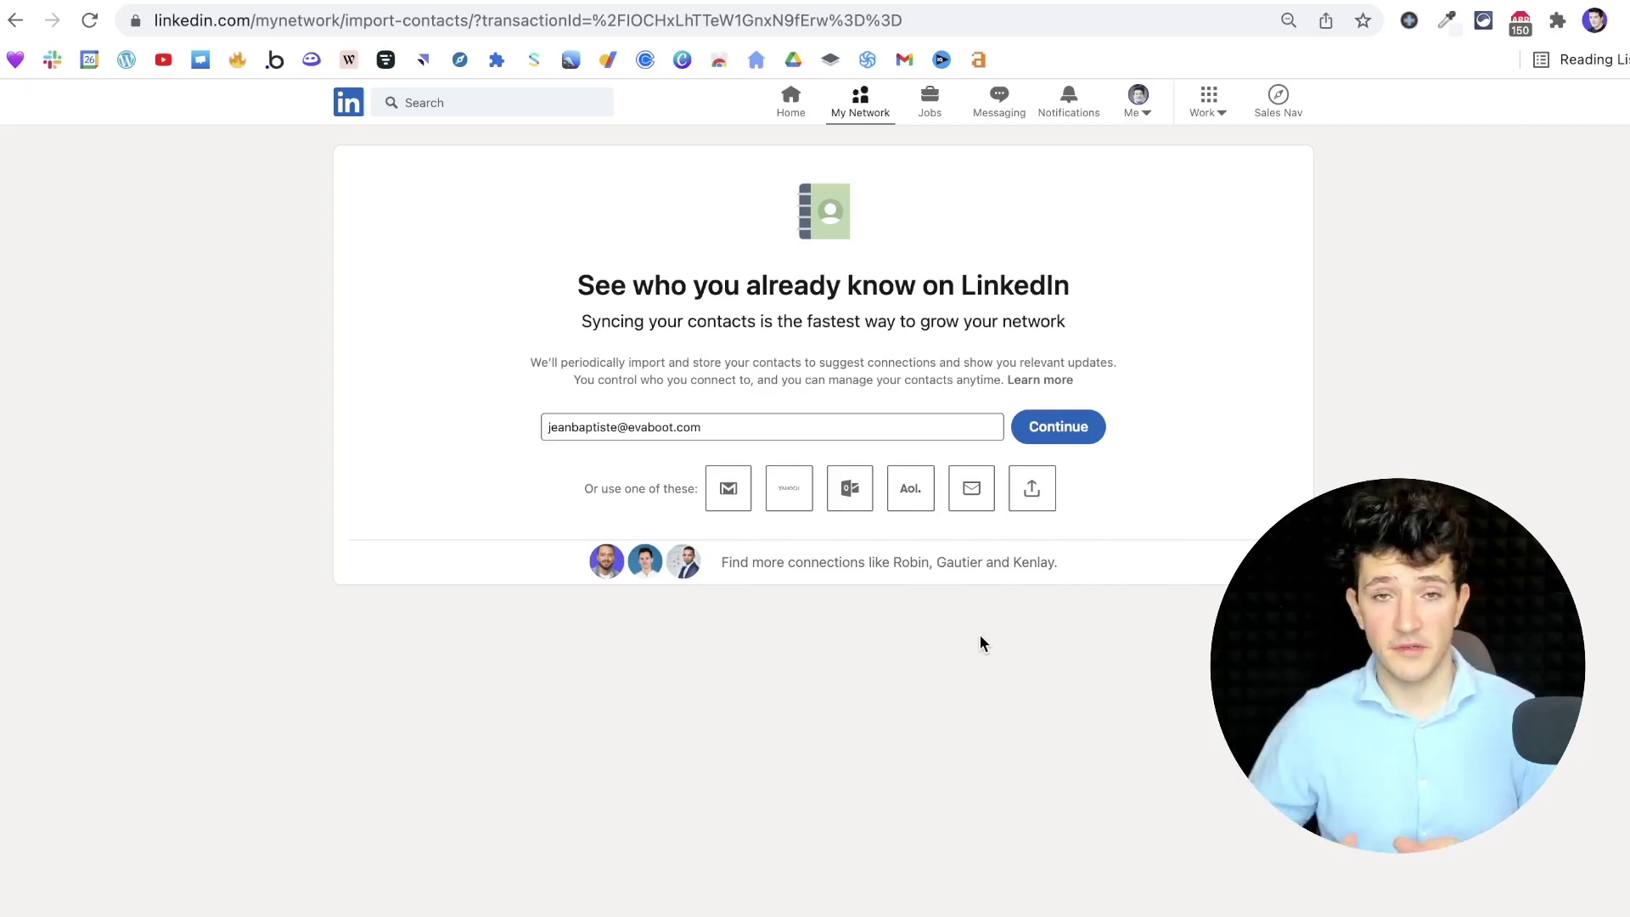
Upload contacts.csv from the computer to match 575 people already on LinkedIn
left_click(1032, 488)
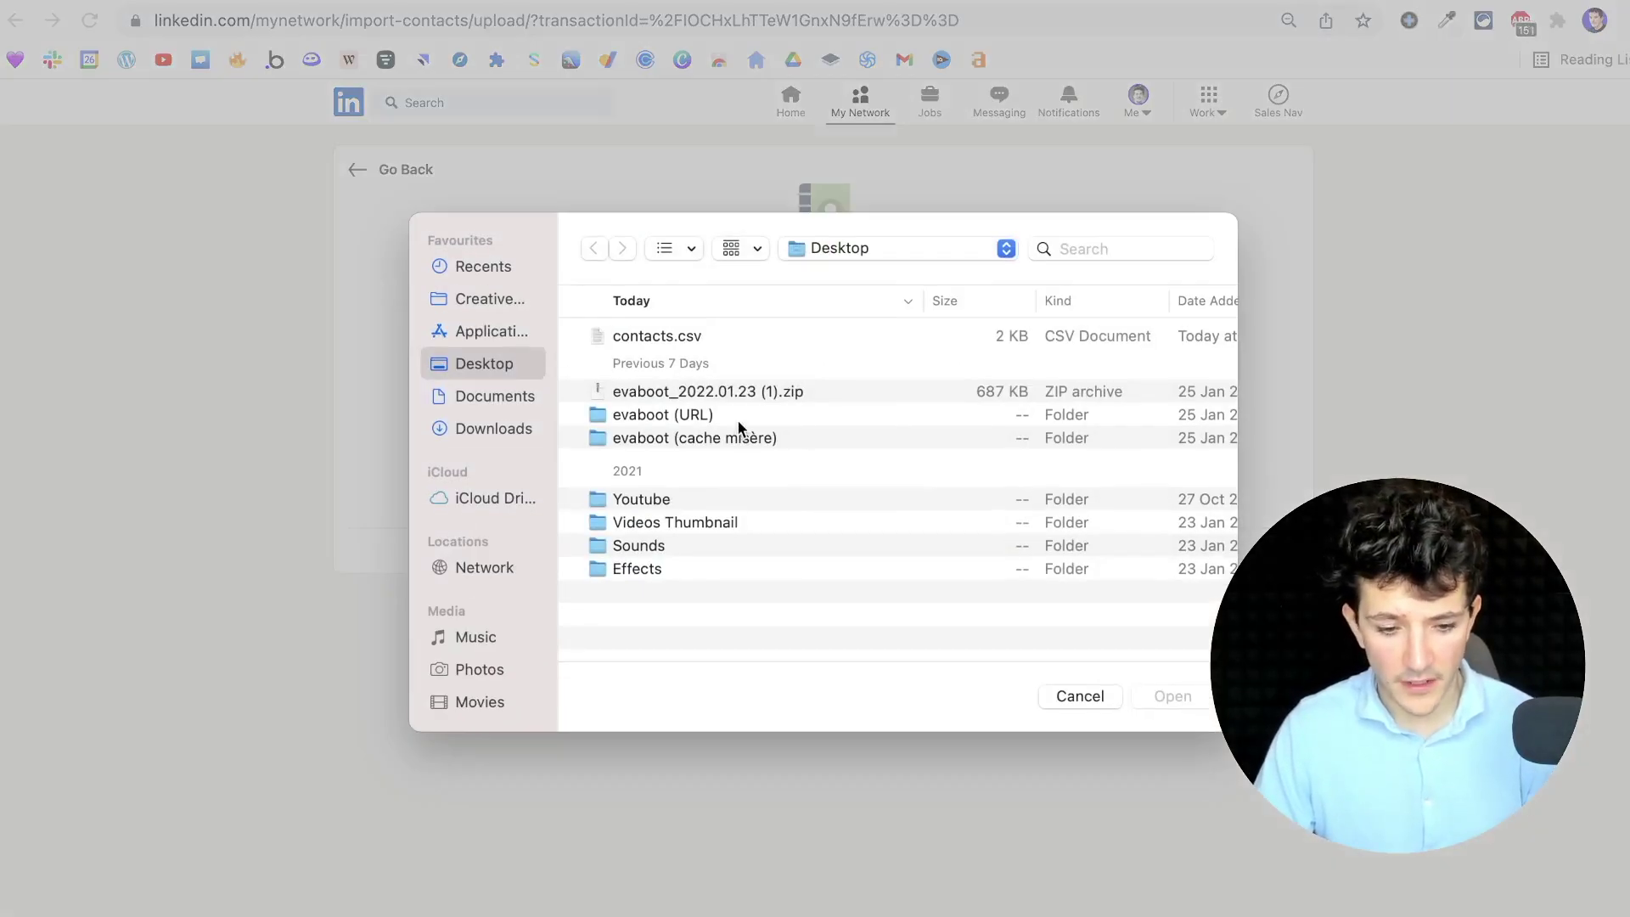
left_click(664, 338)
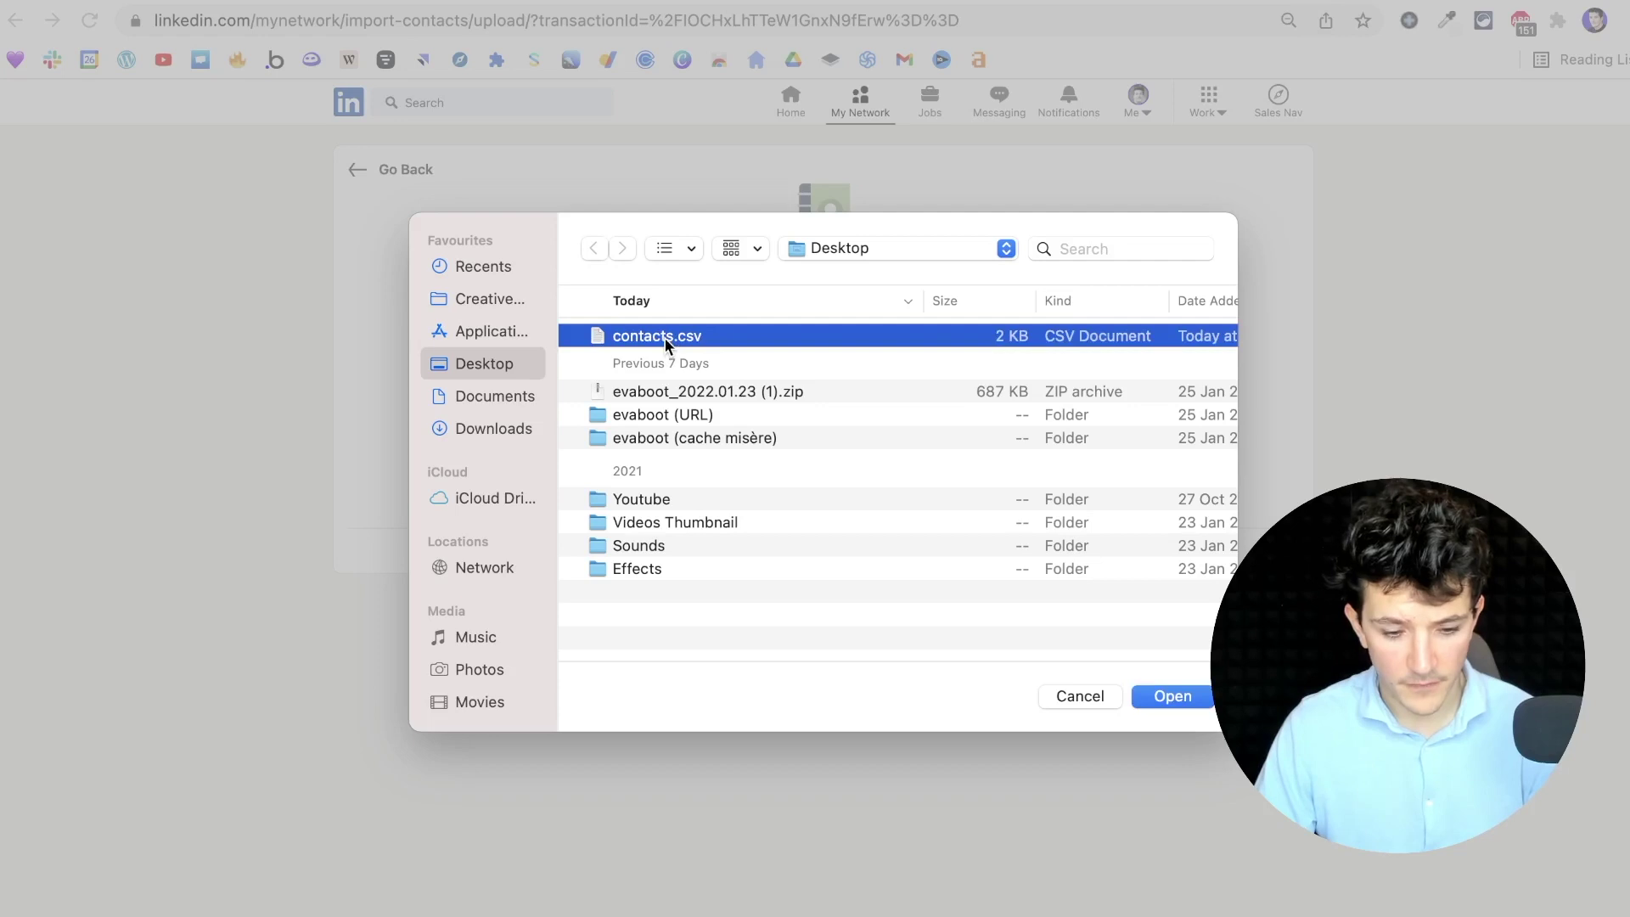
left_click(1153, 697)
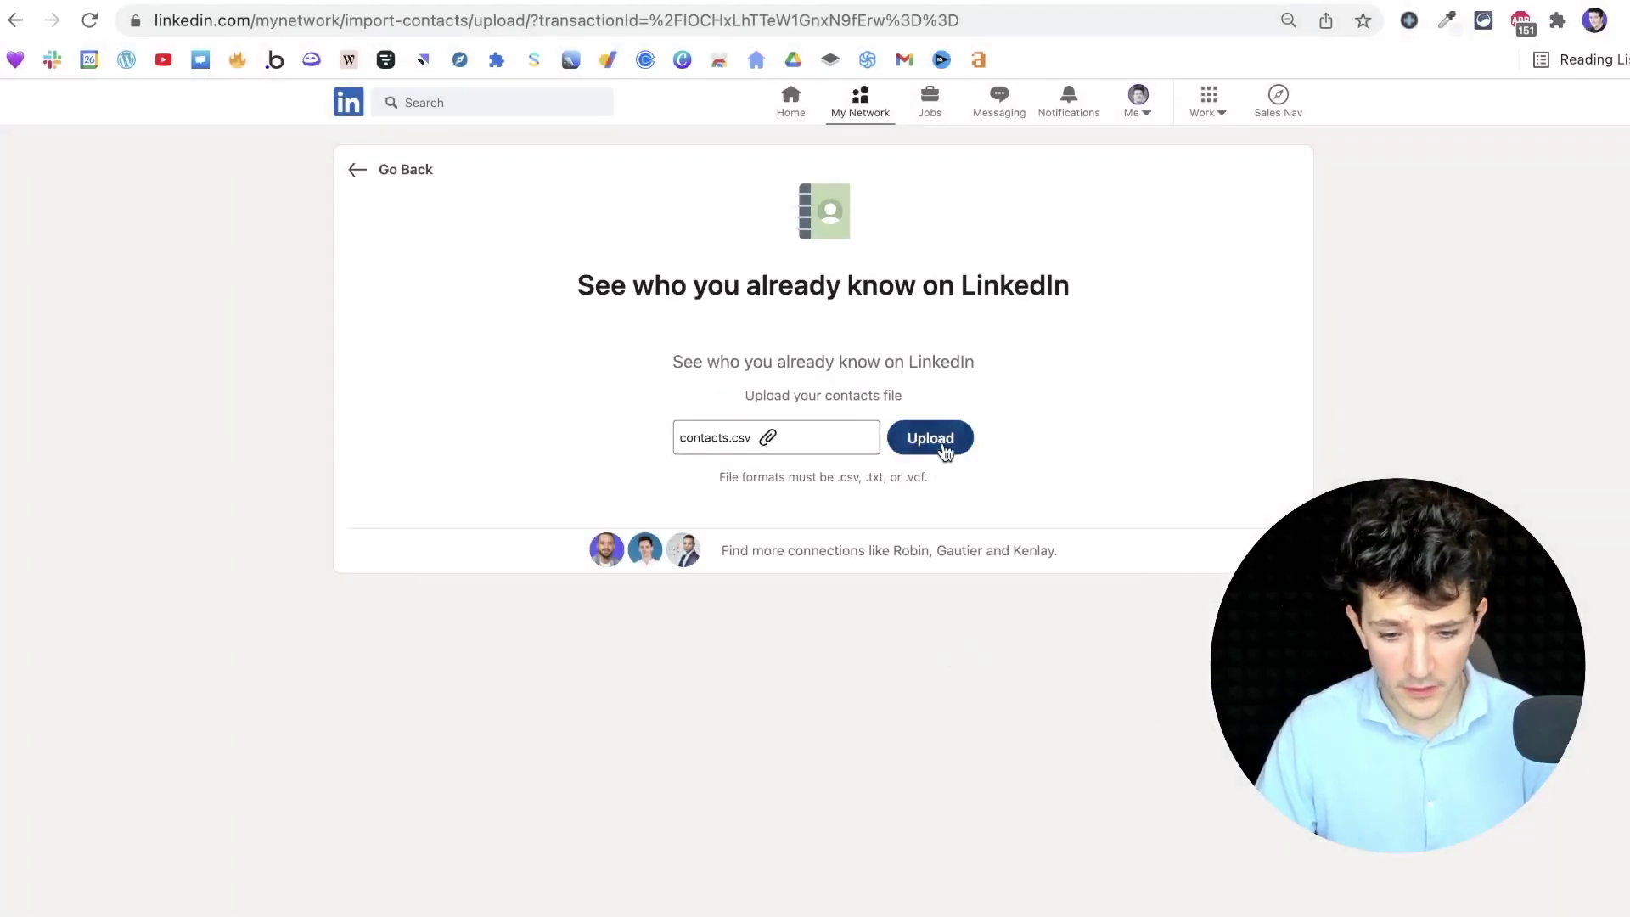
left_click(945, 450)
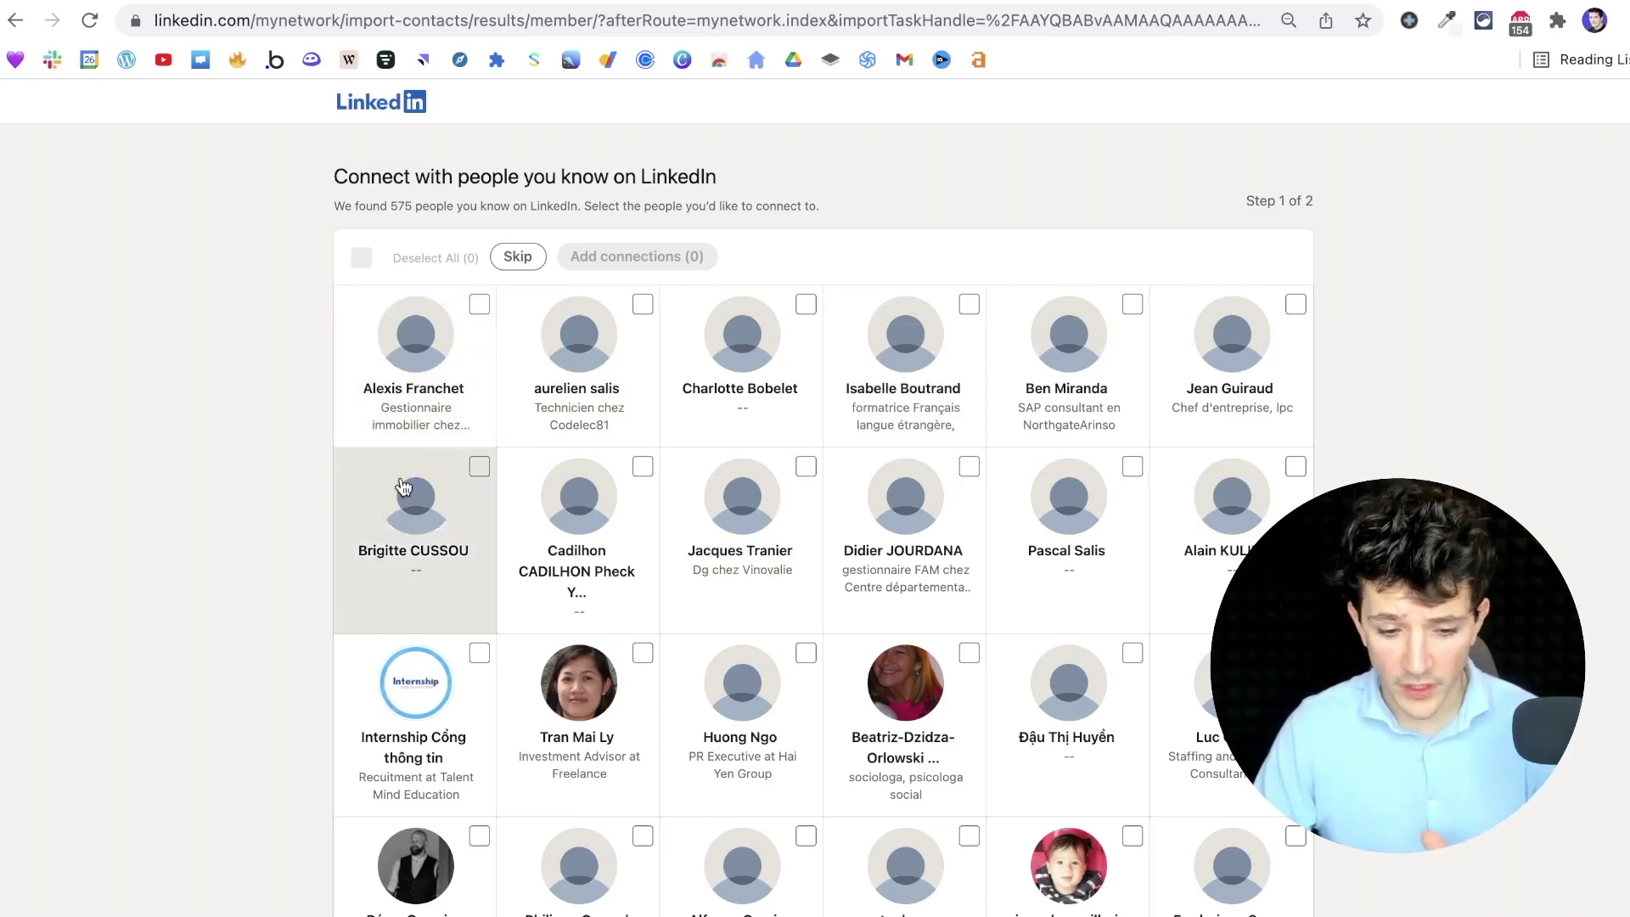
Tick the first six imported contact cards so Add connections reads (6)
scroll(402, 486, "down", 10)
scroll(402, 486, "down", 2)
scroll(403, 486, "up", 15)
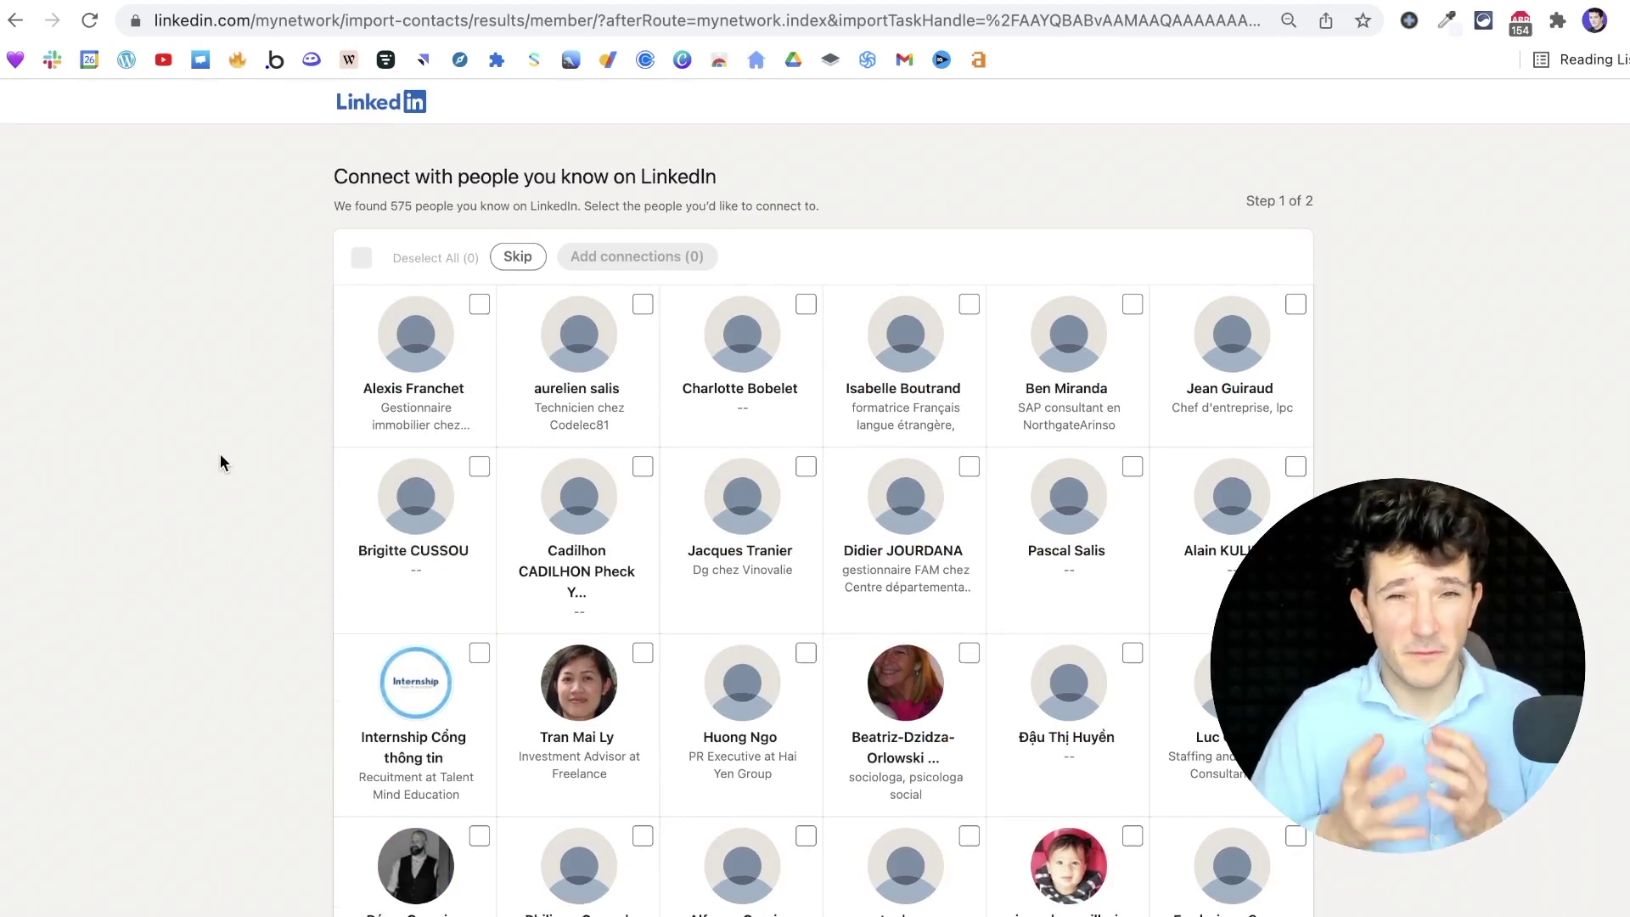
left_click(480, 304)
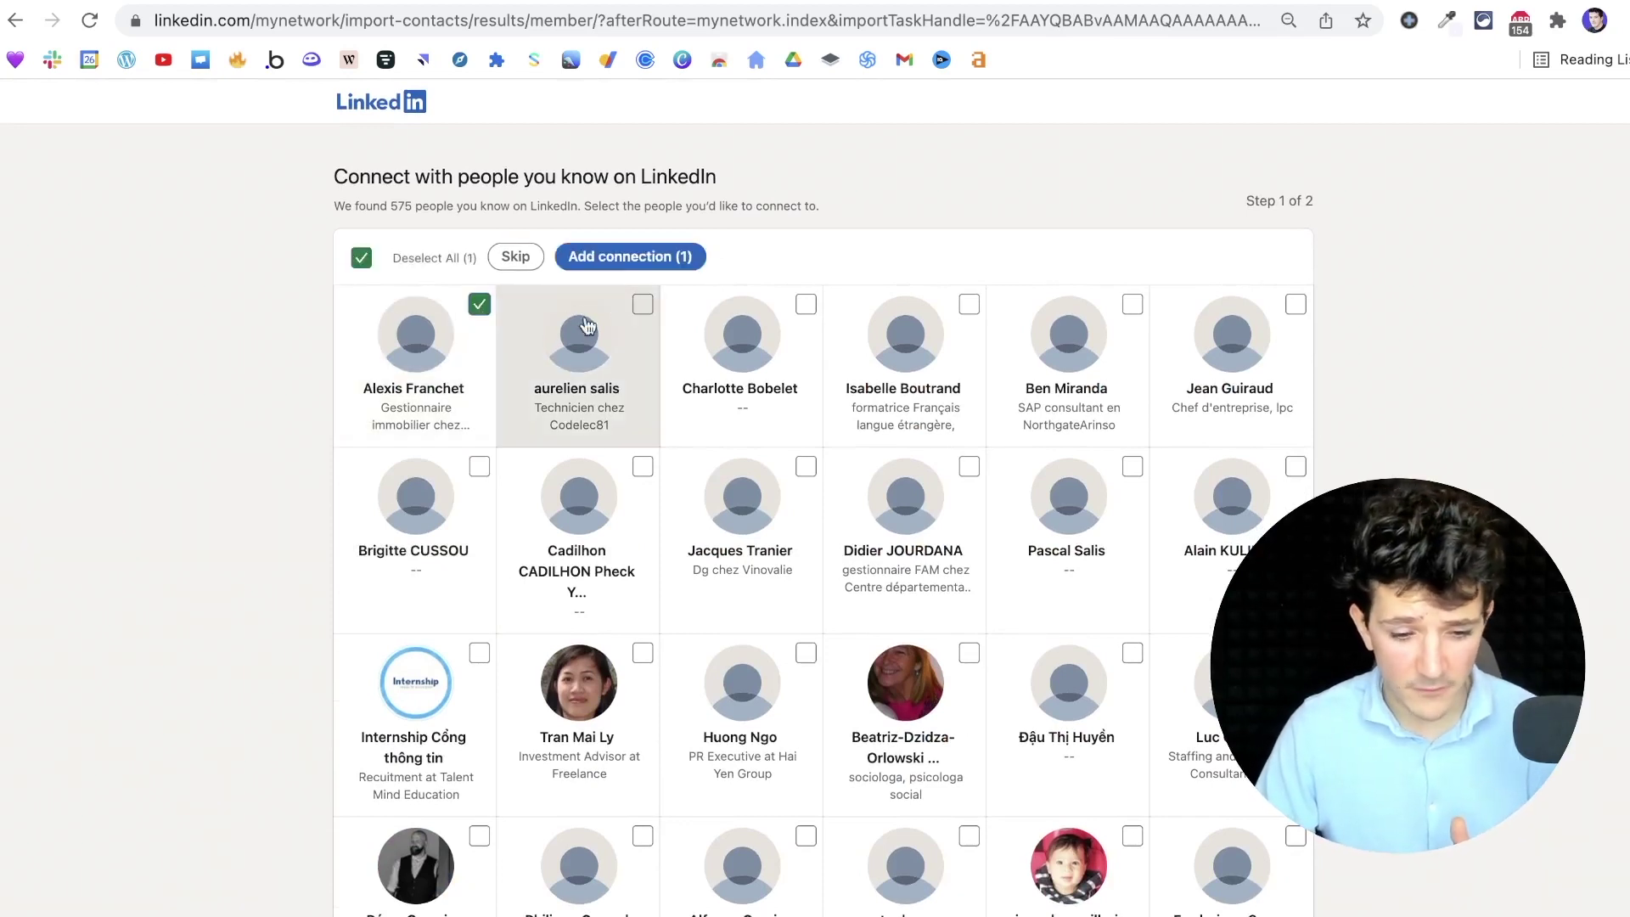
left_click(643, 304)
left_click(806, 304)
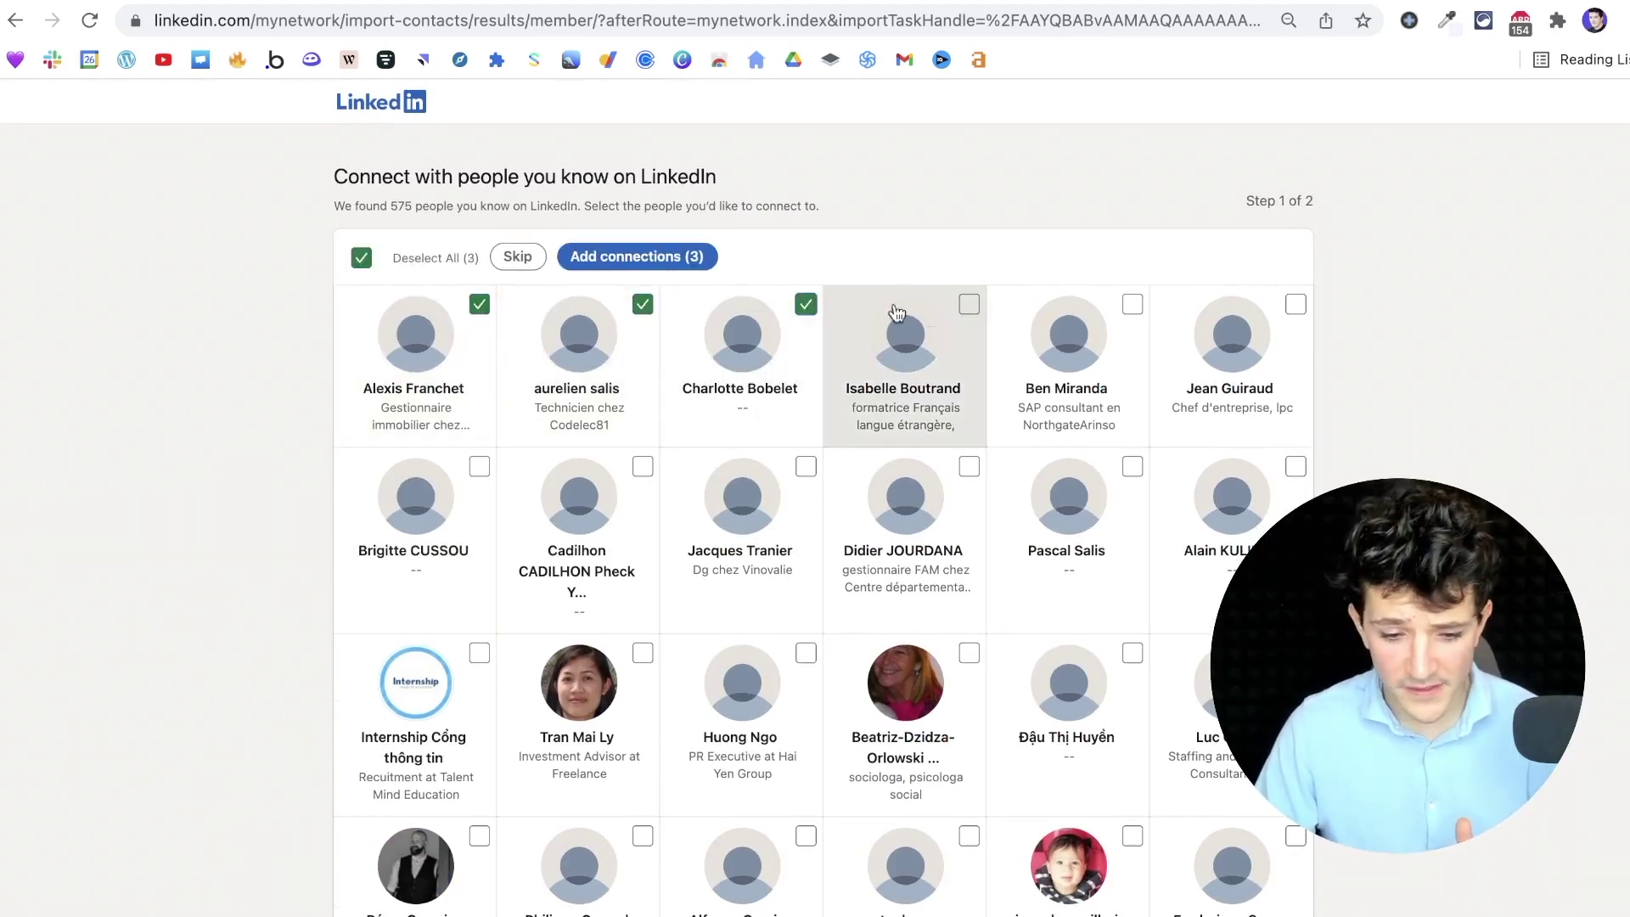
left_click(969, 304)
left_click(1133, 304)
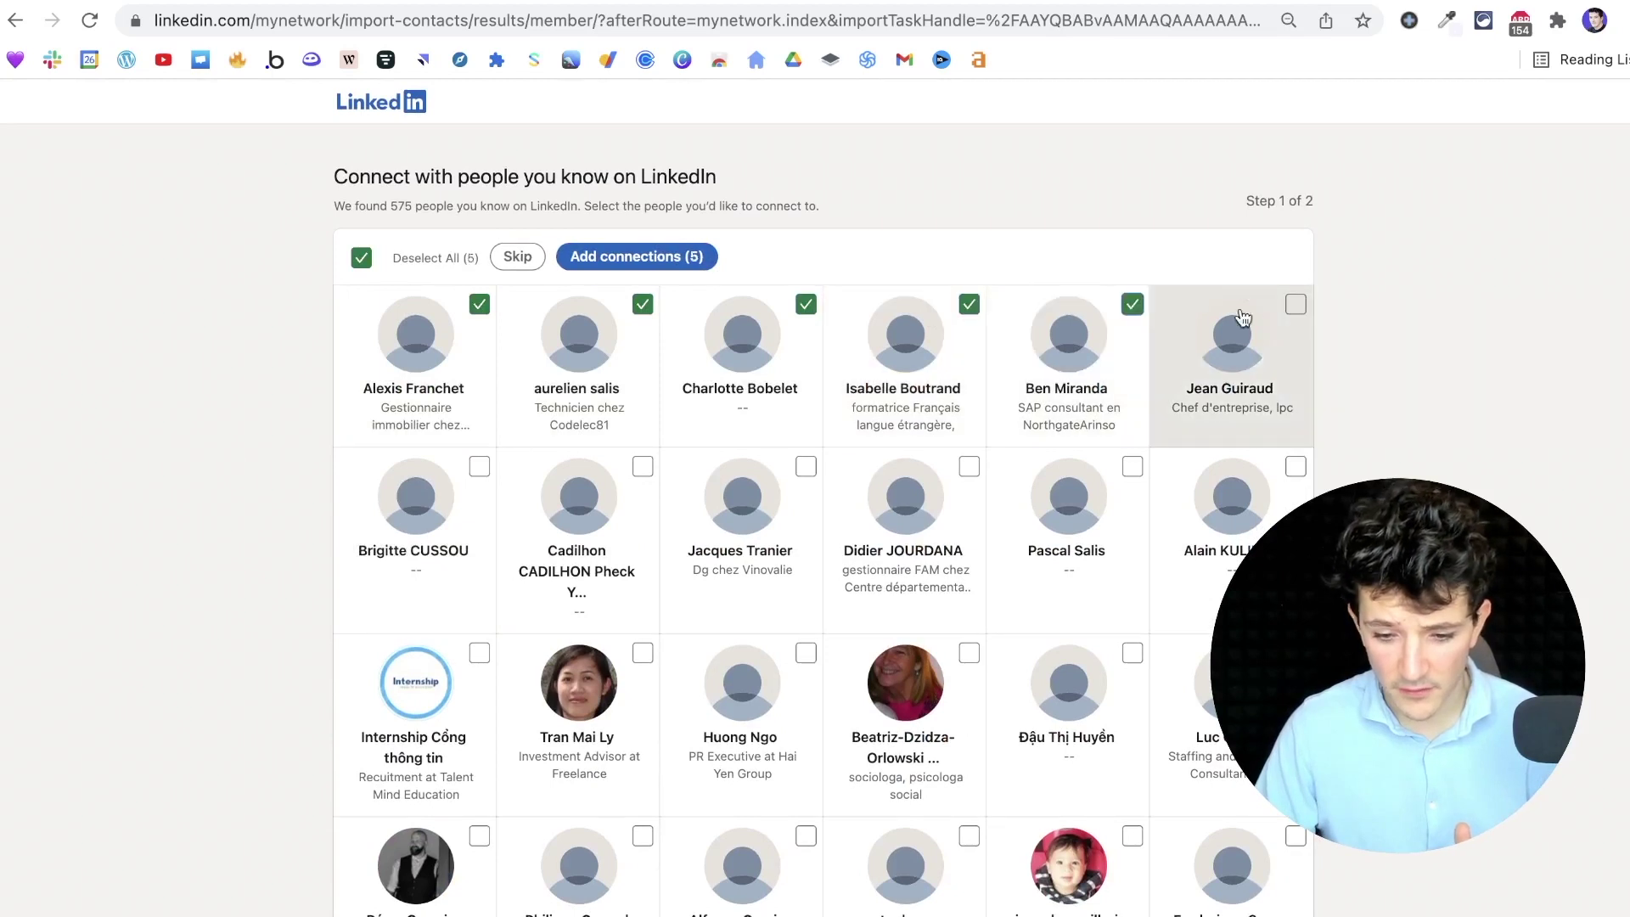
left_click(1296, 304)
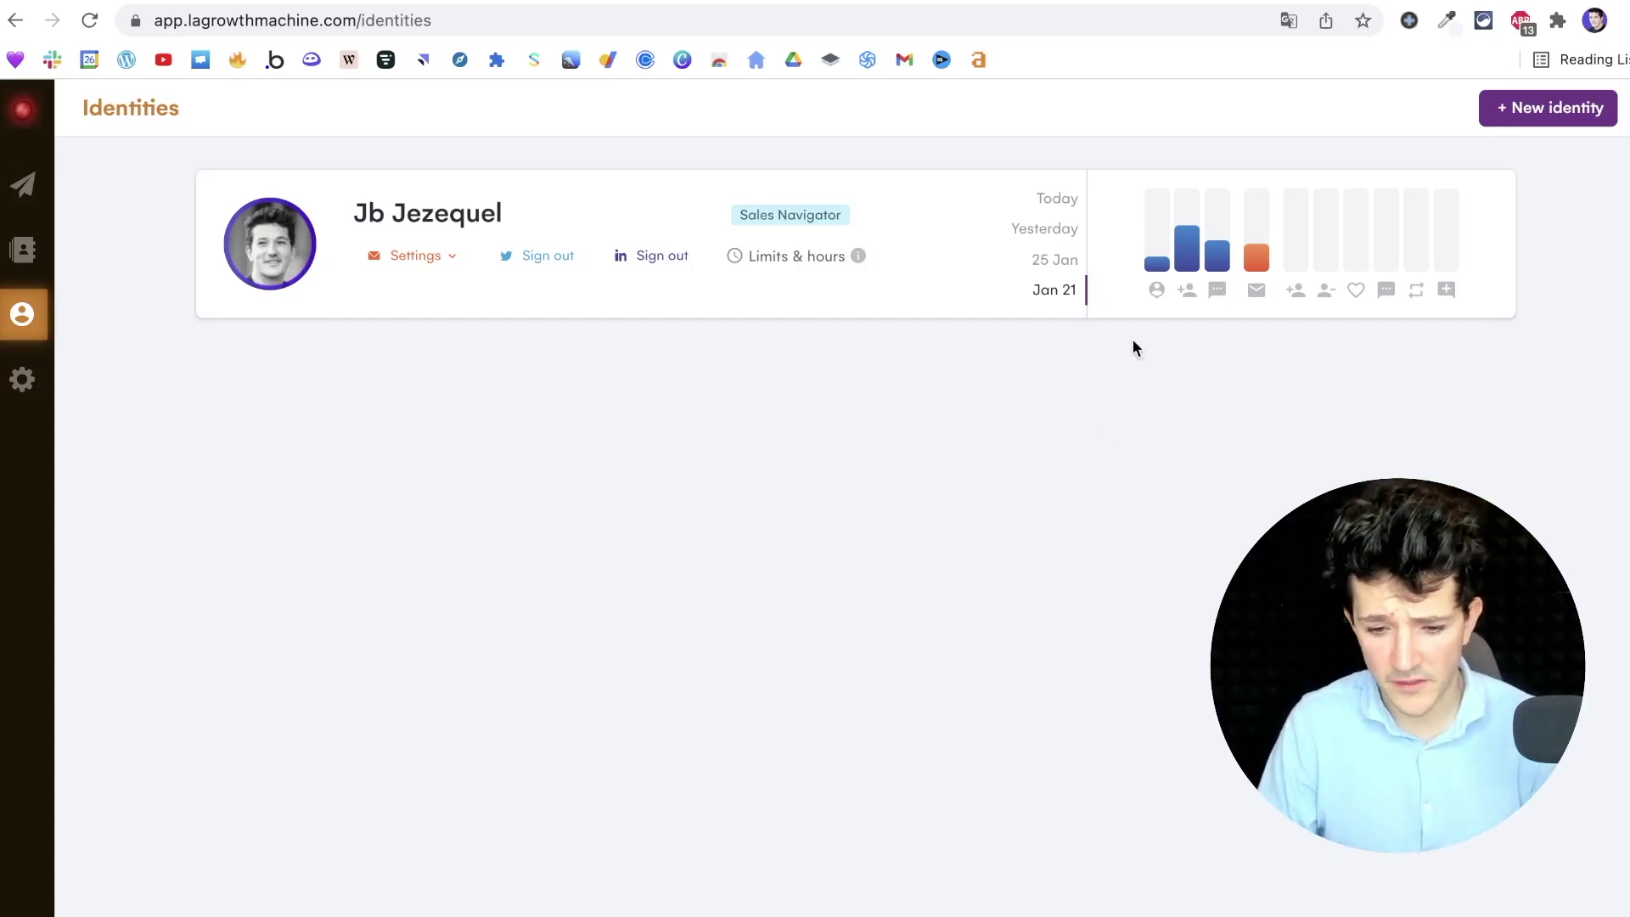
Open the identity's activity date picker to choose which day's usage to display
mouse_move(1179, 251)
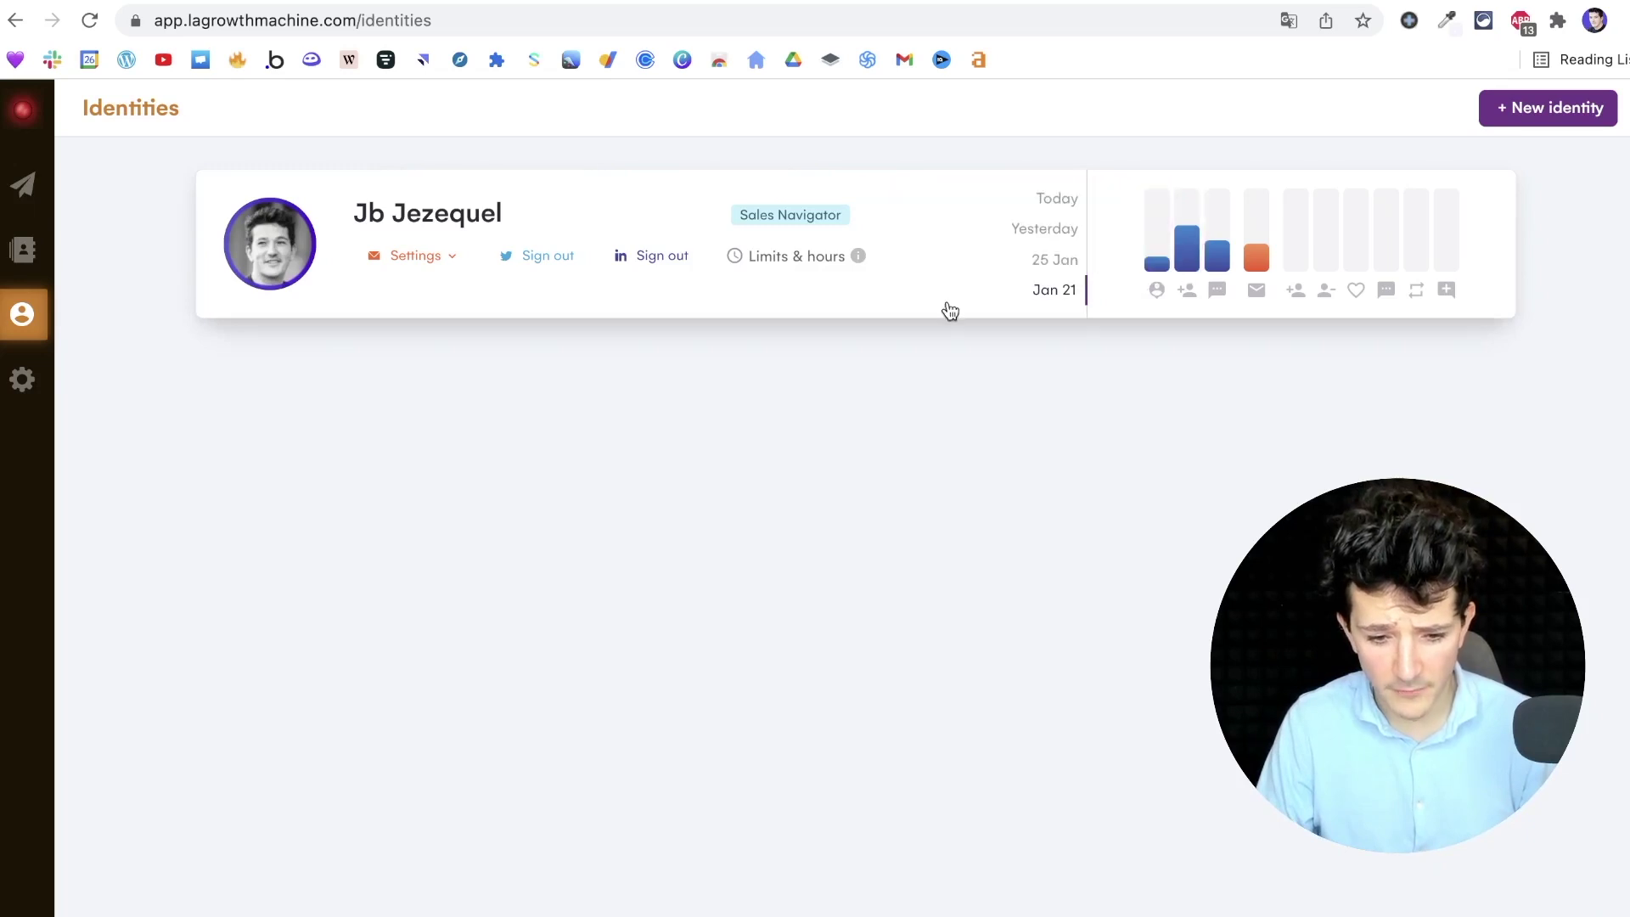
left_click(1056, 292)
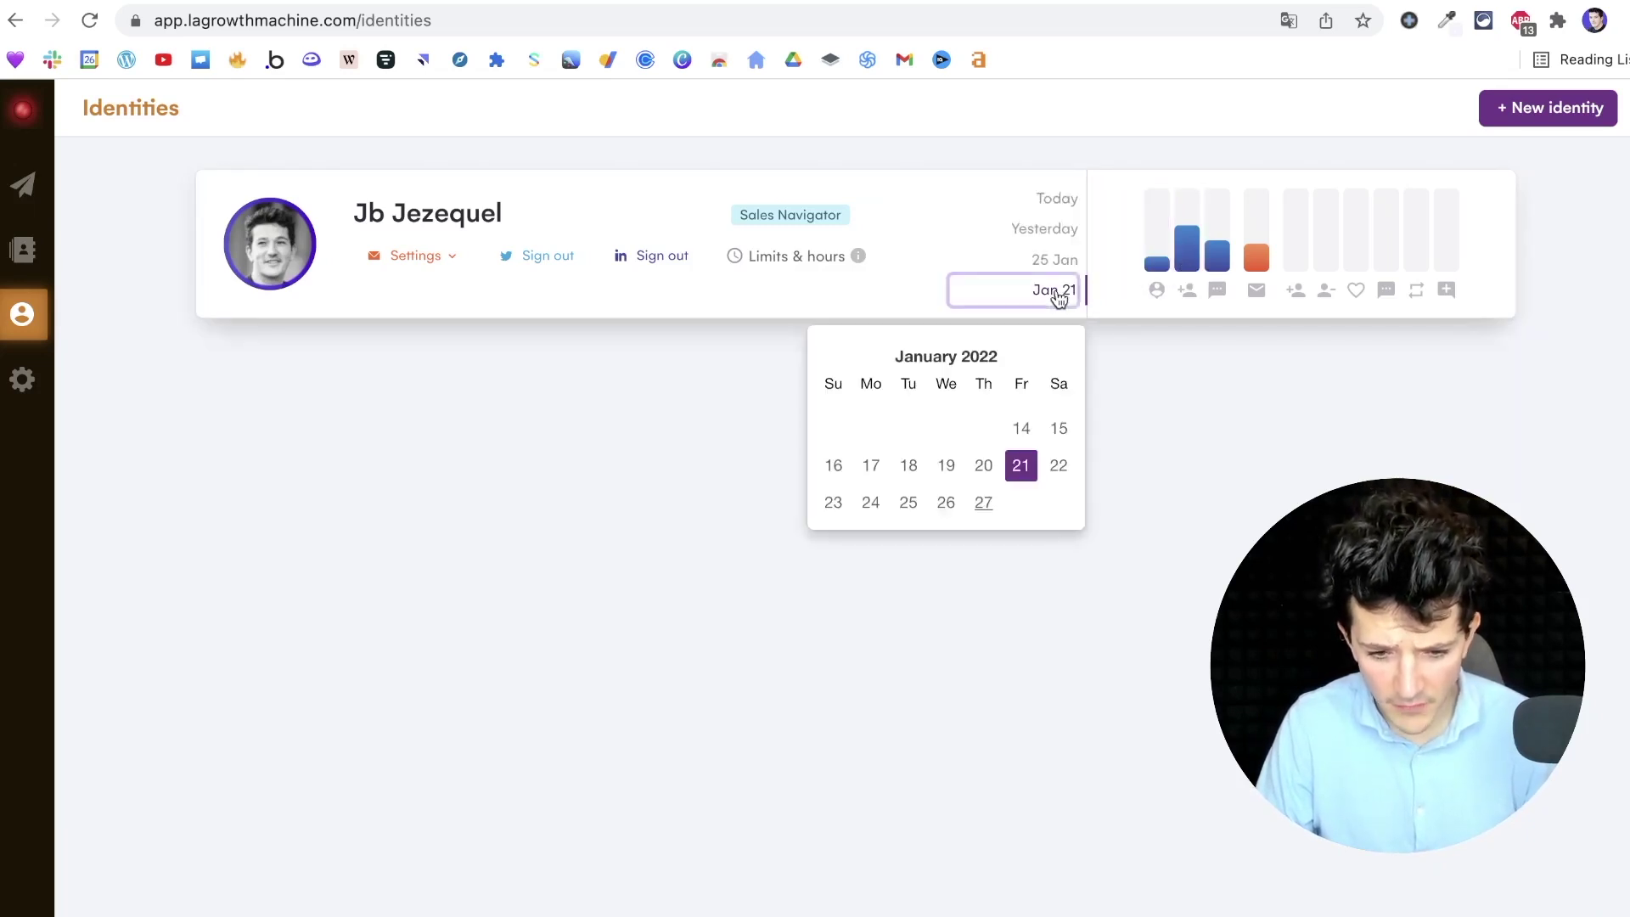
left_click(1059, 430)
mouse_move(1193, 228)
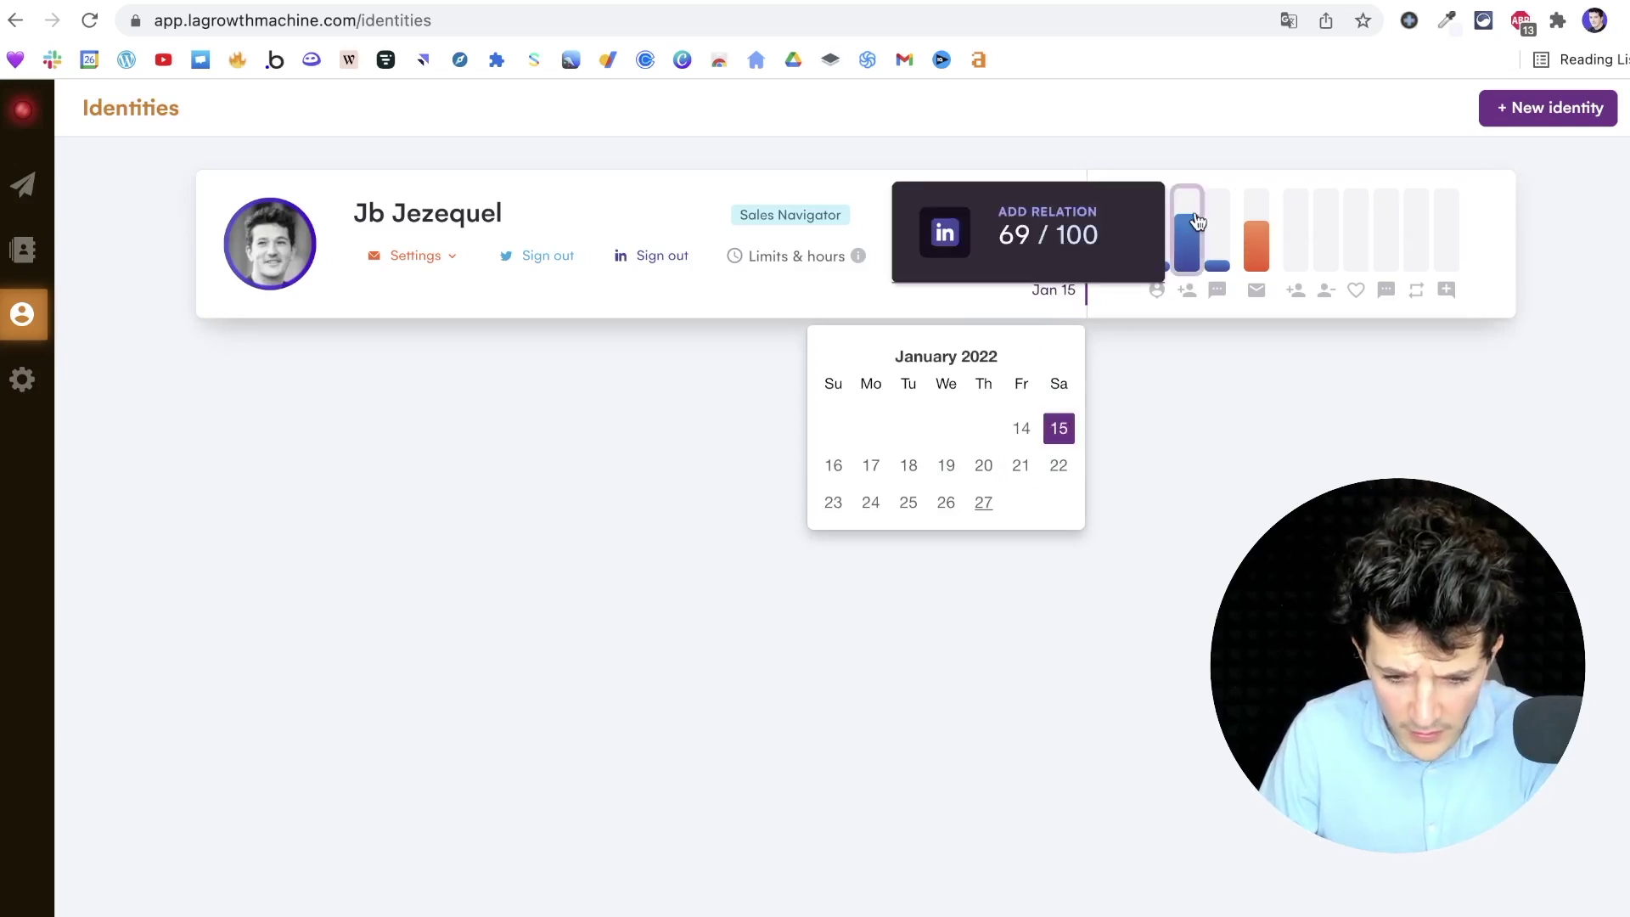
left_click(836, 469)
mouse_move(1188, 245)
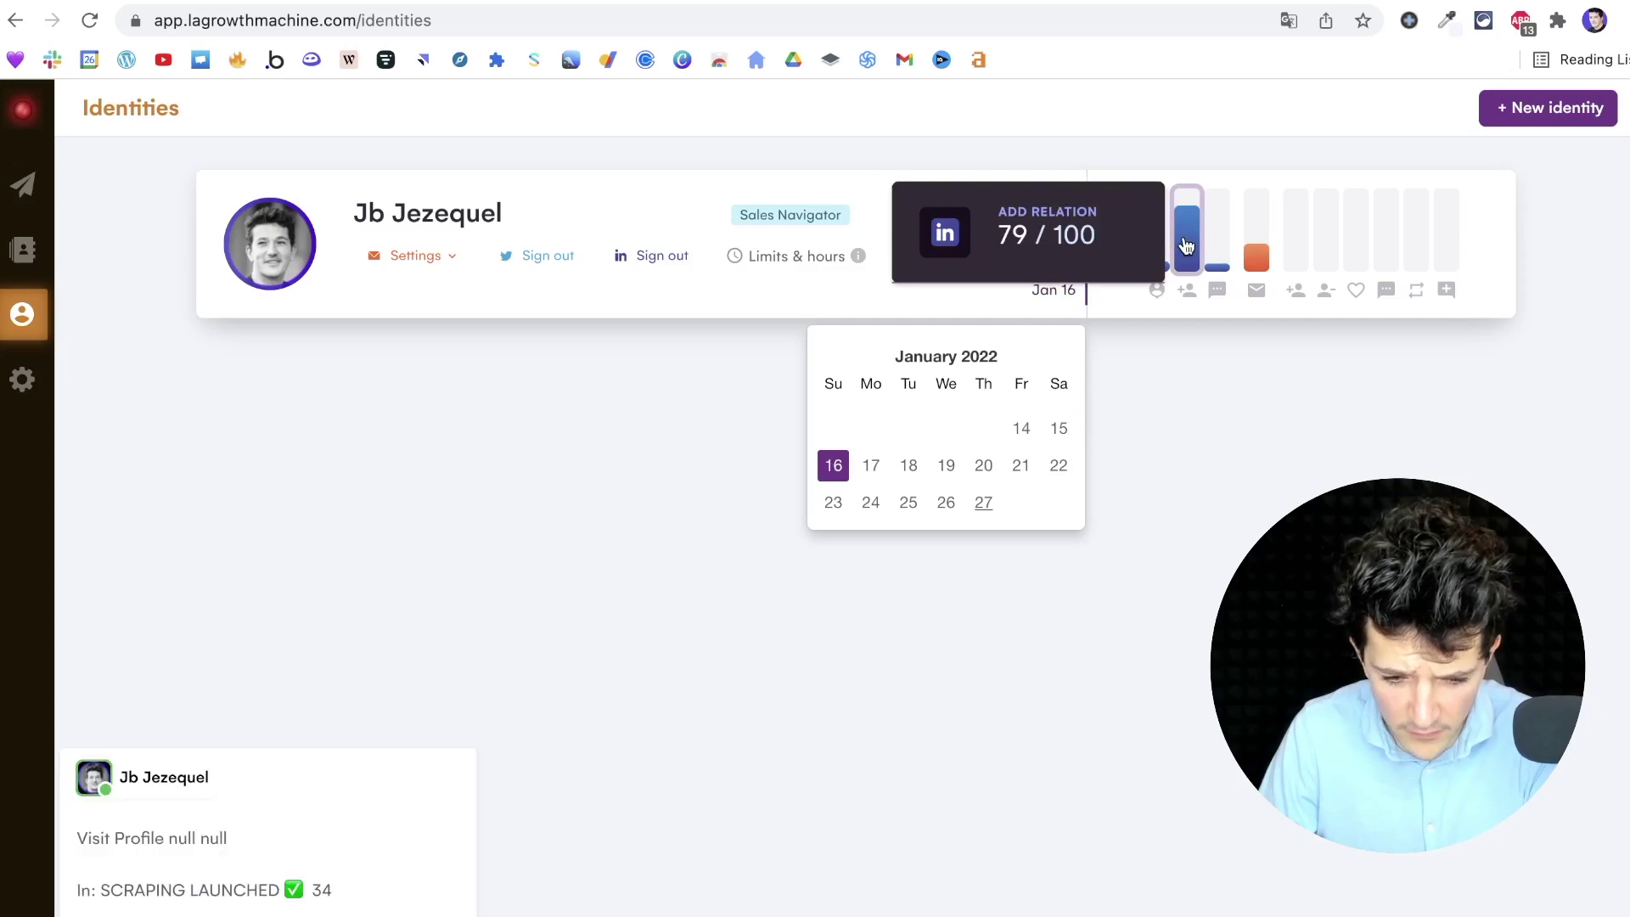
left_click(946, 466)
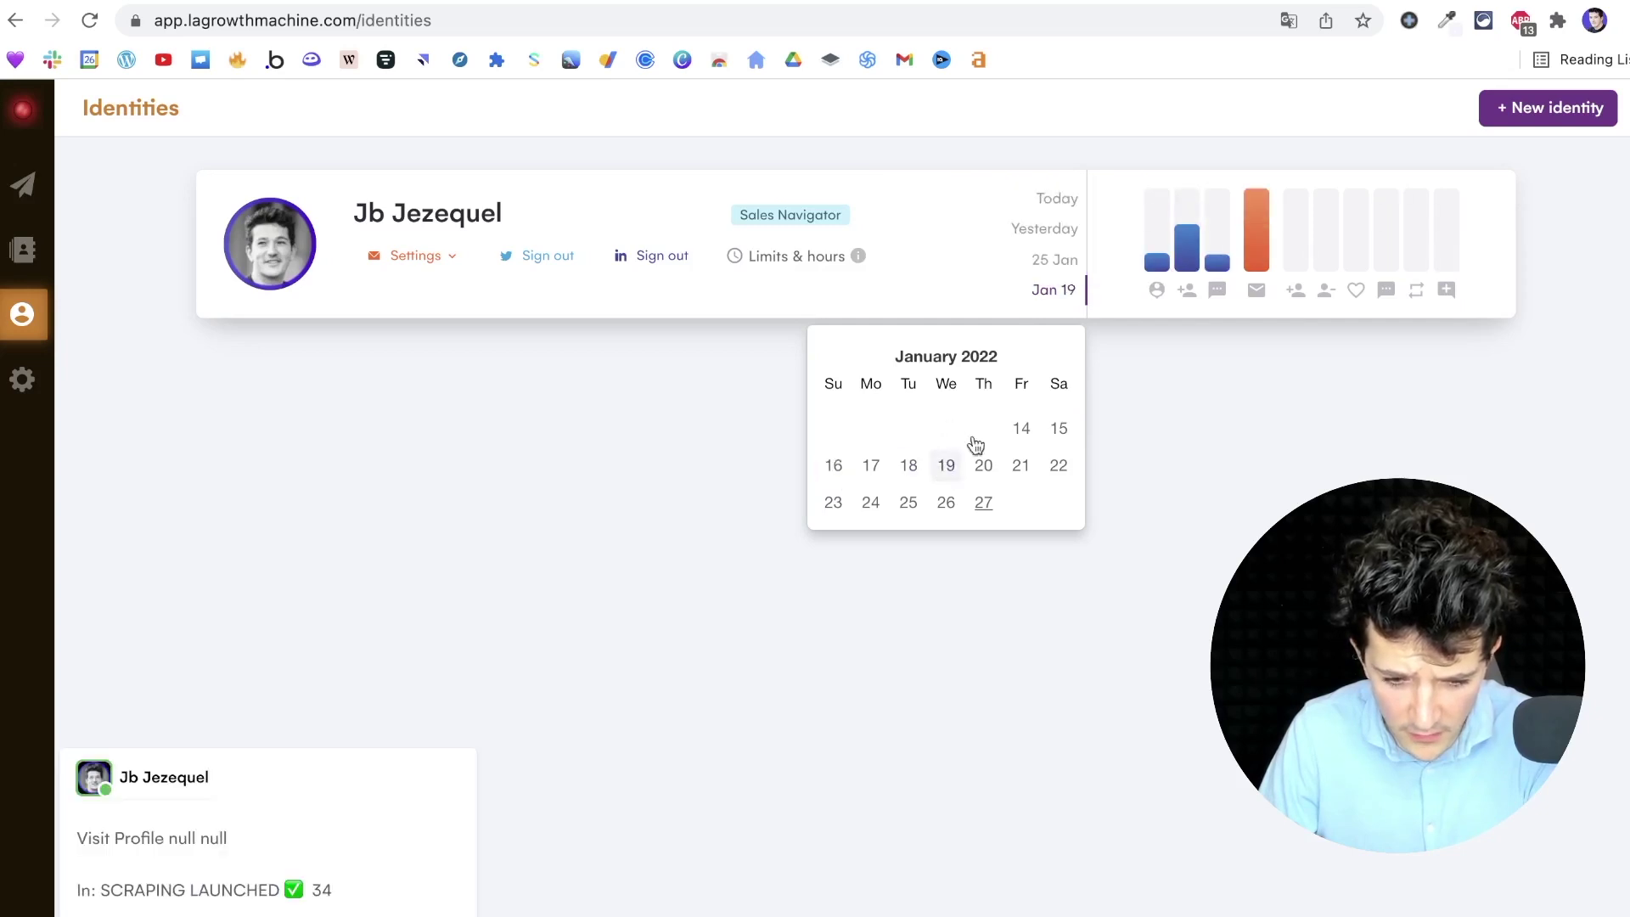
left_click(1021, 465)
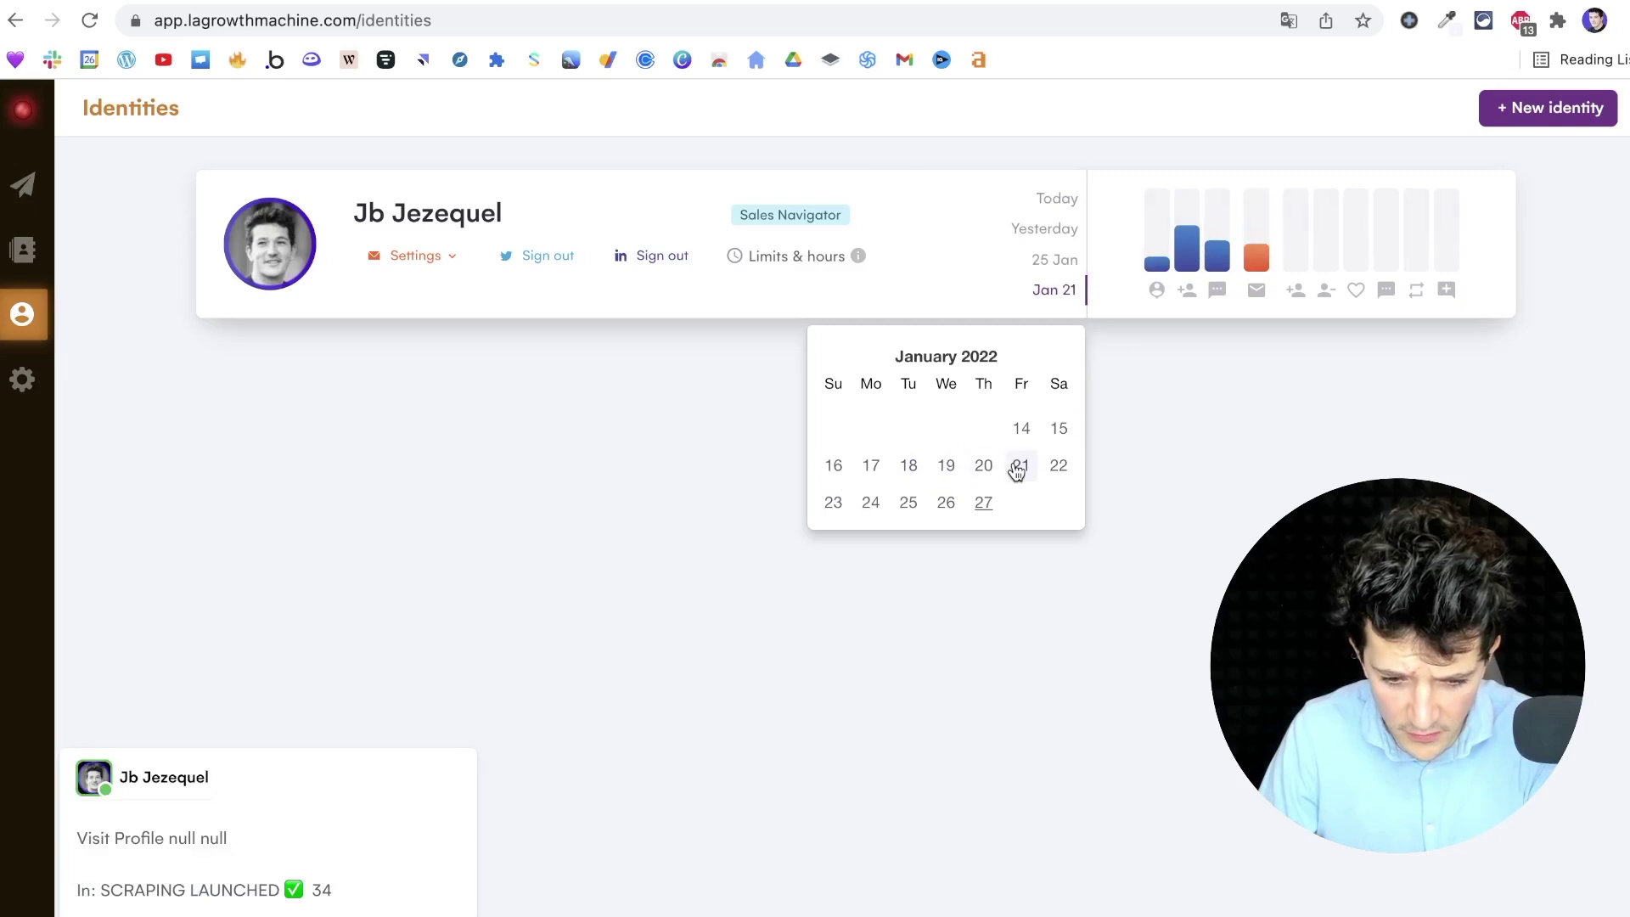
mouse_move(1216, 253)
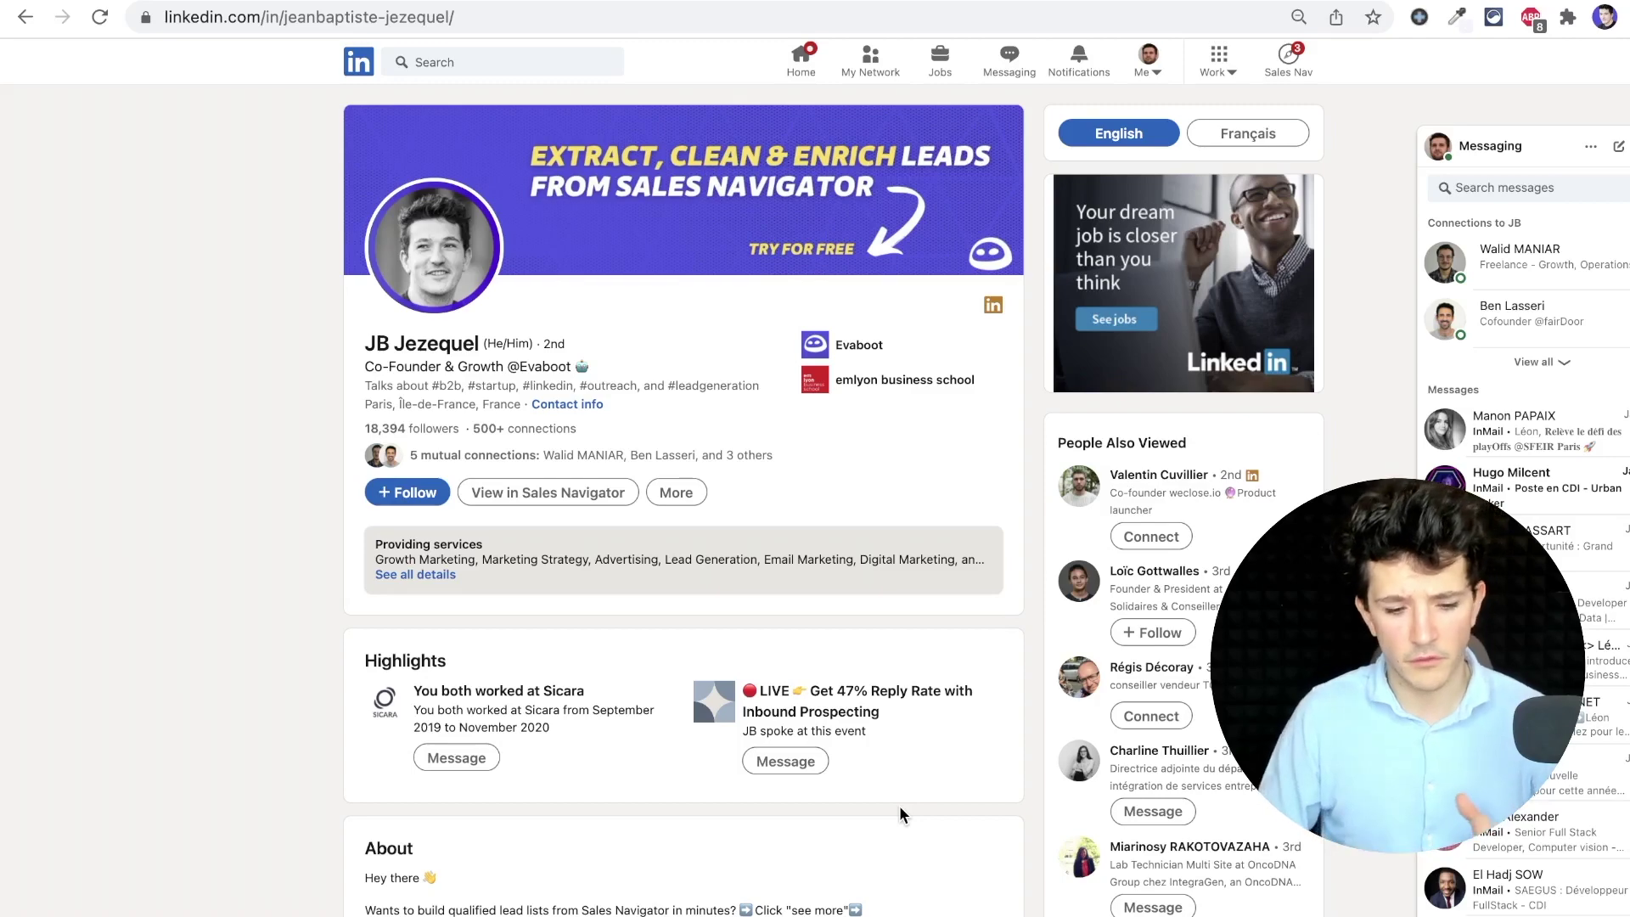
Send the message 'Test' to the open profile via More > Message, then sign out
left_click(690, 501)
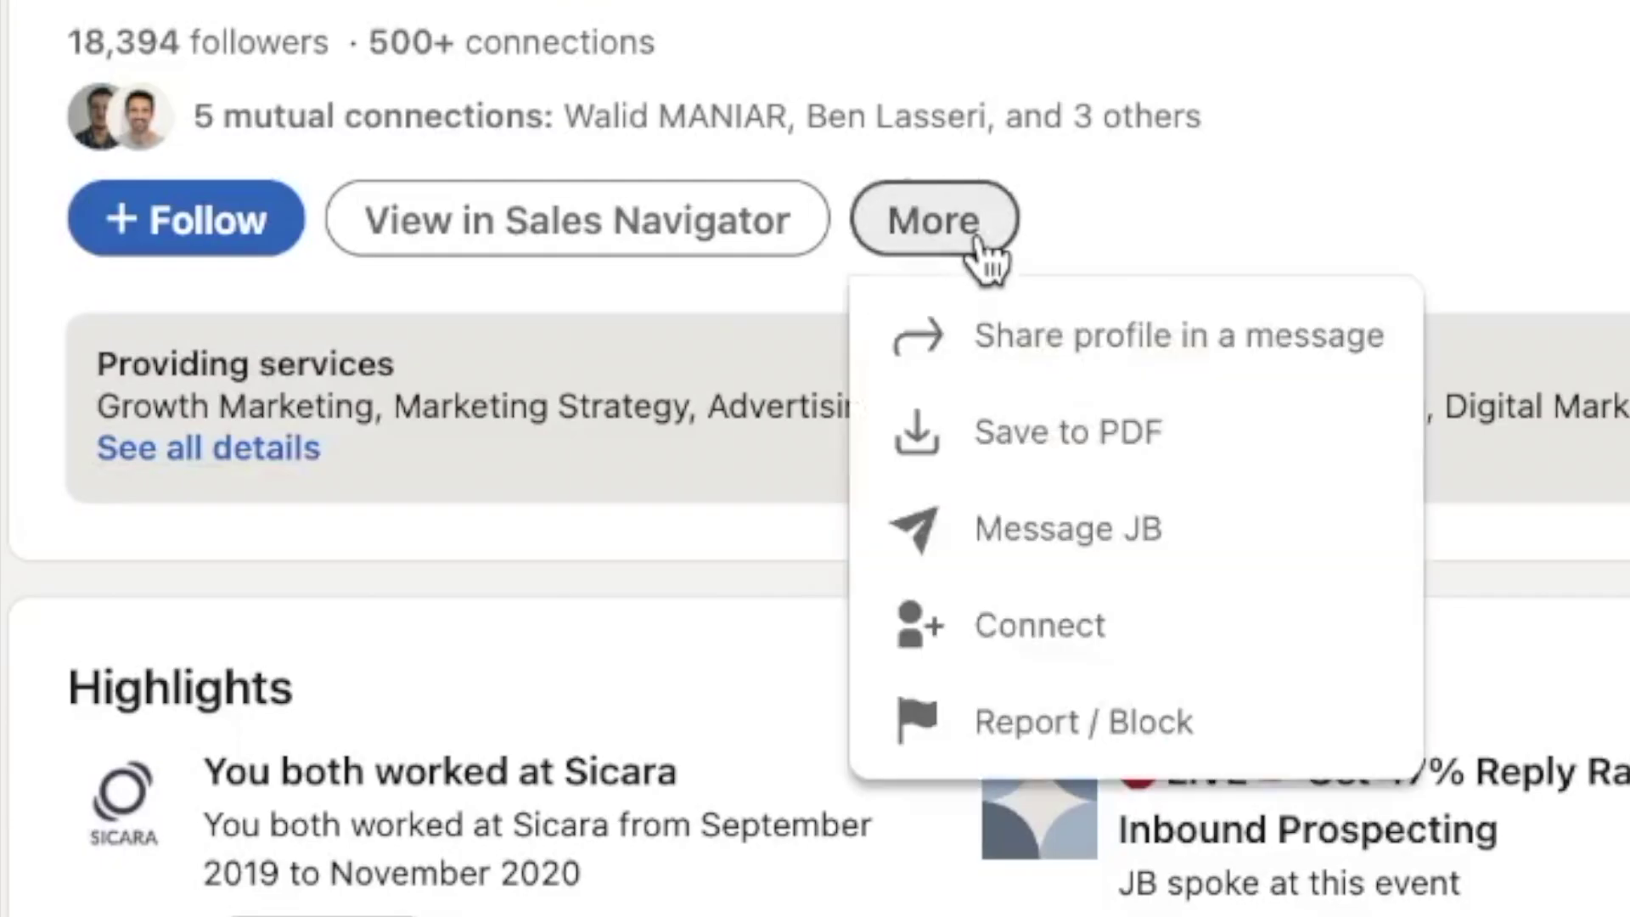
left_click(1012, 528)
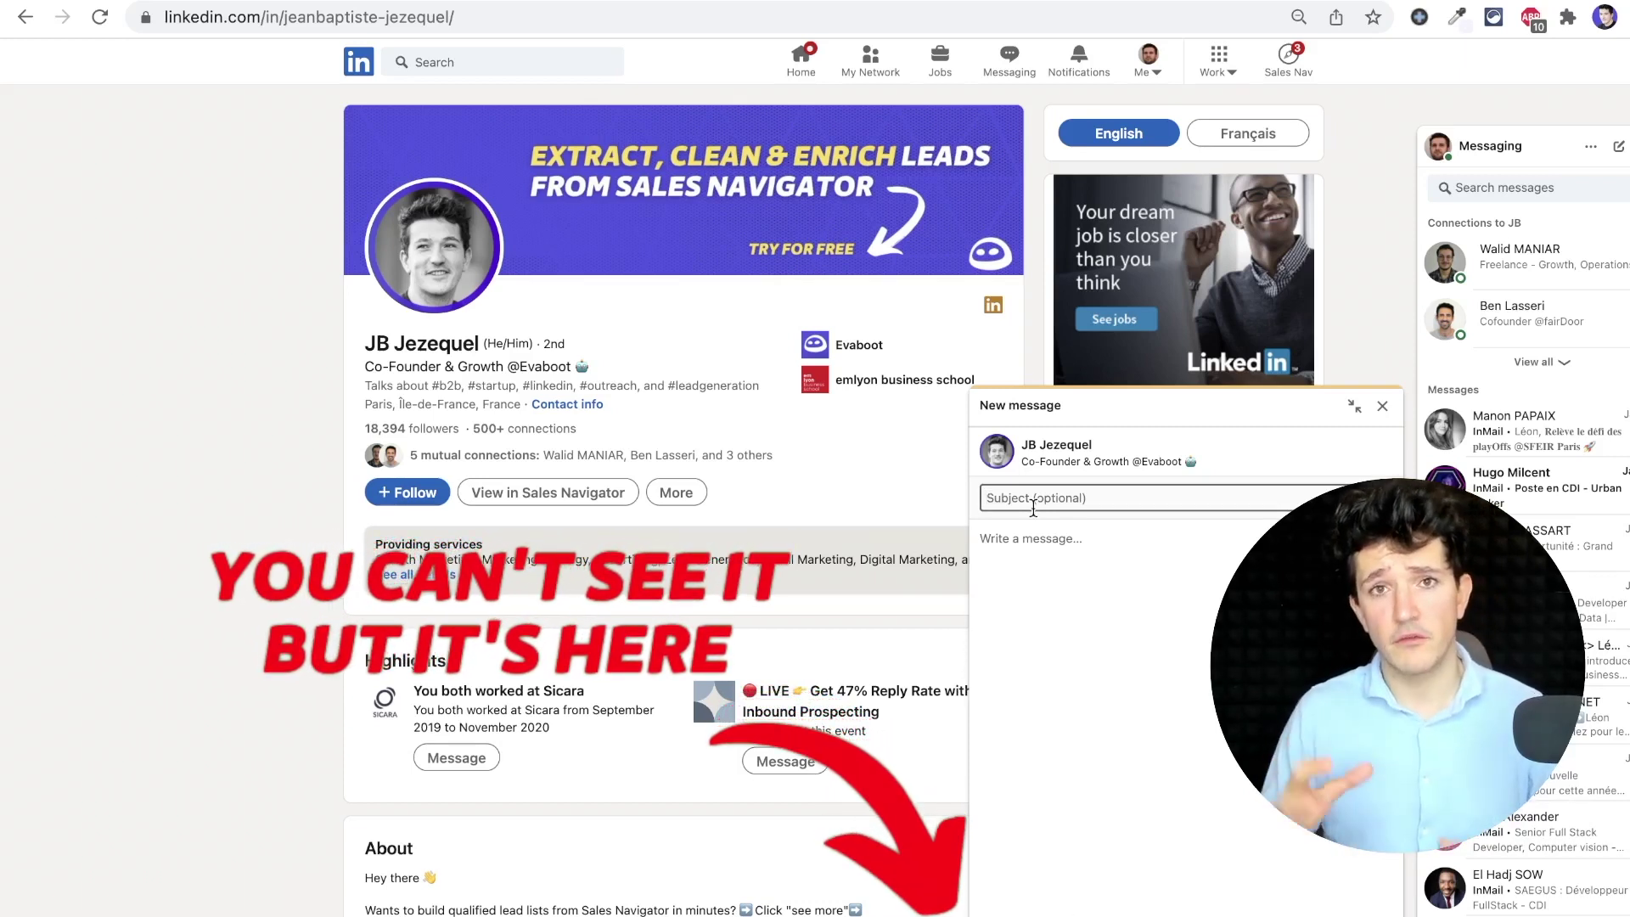
left_click(1036, 531)
type("Test")
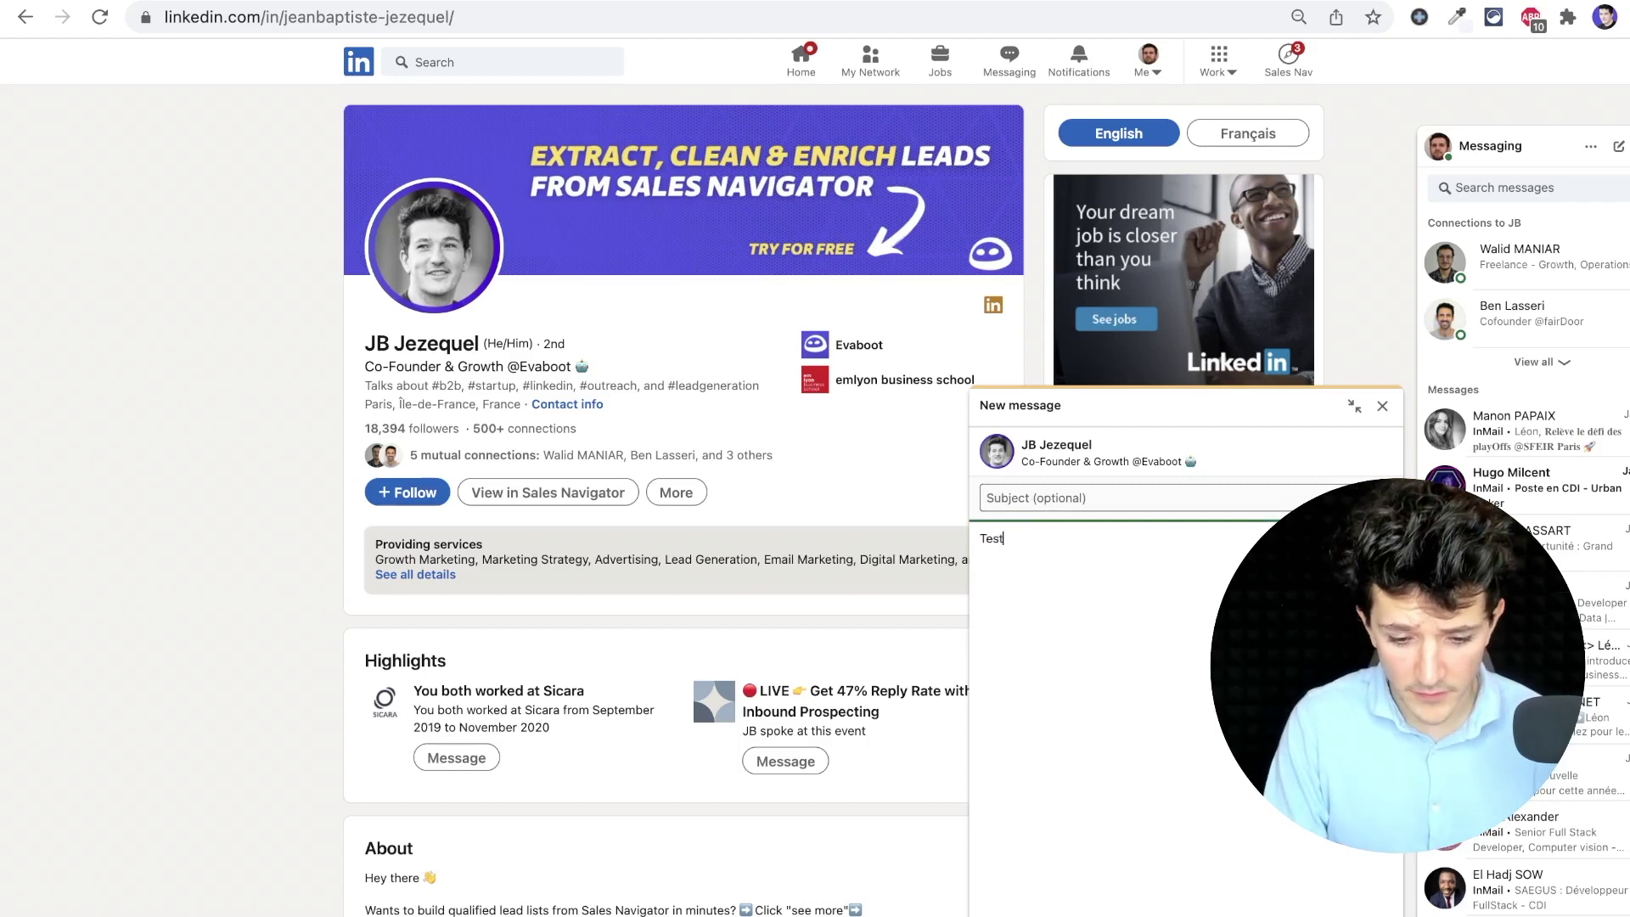
key("Return")
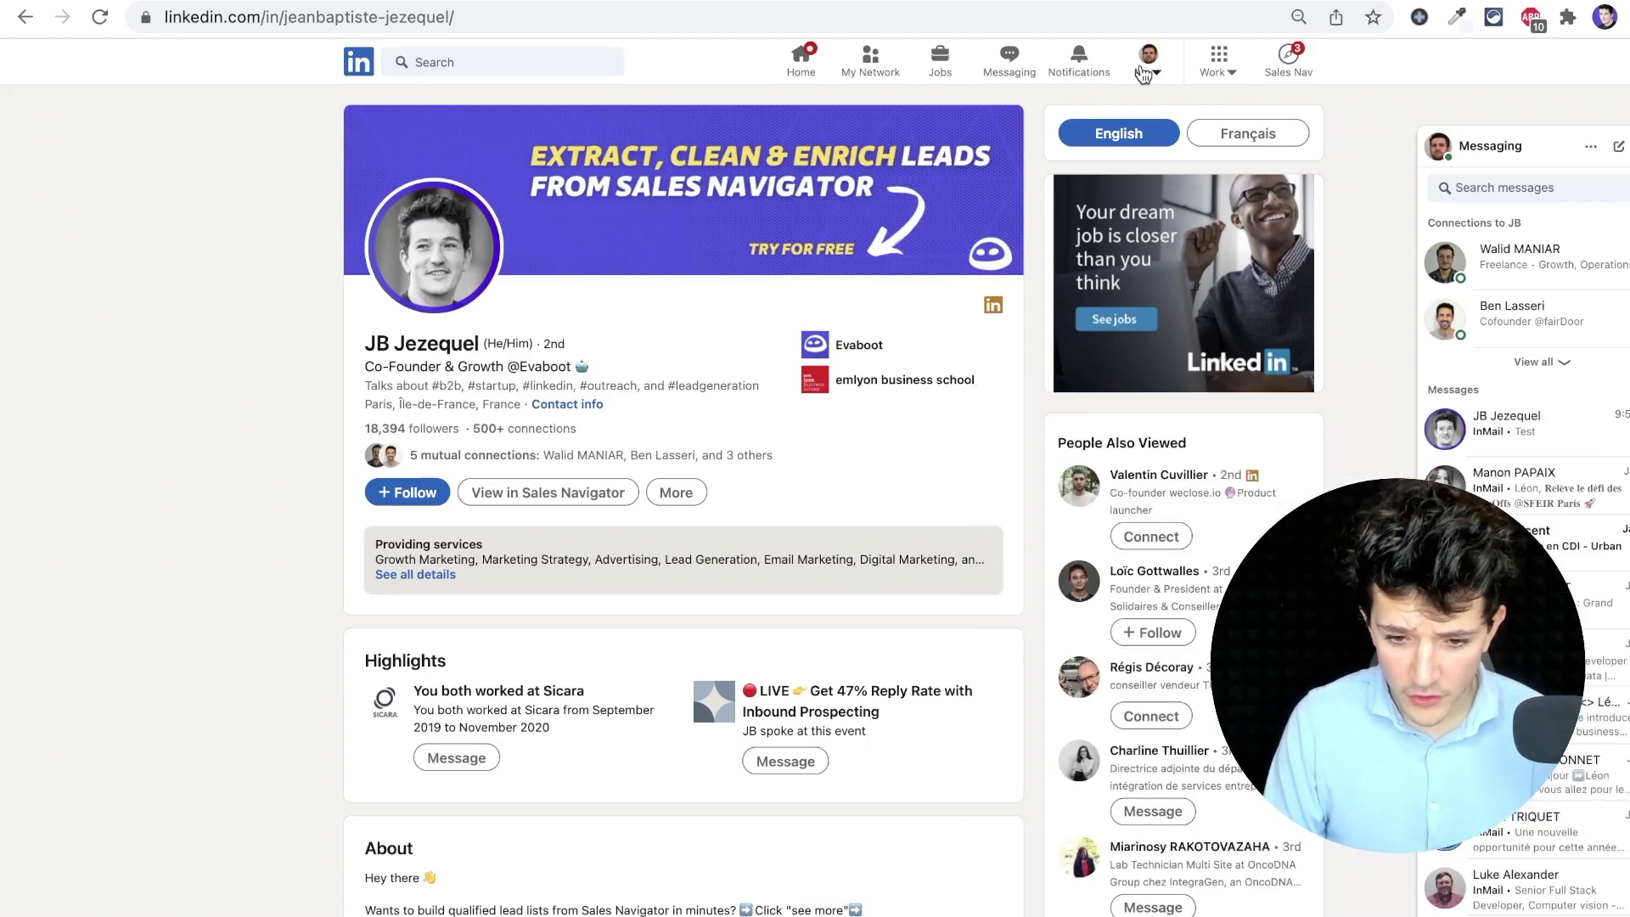
left_click(1148, 59)
left_click(1007, 422)
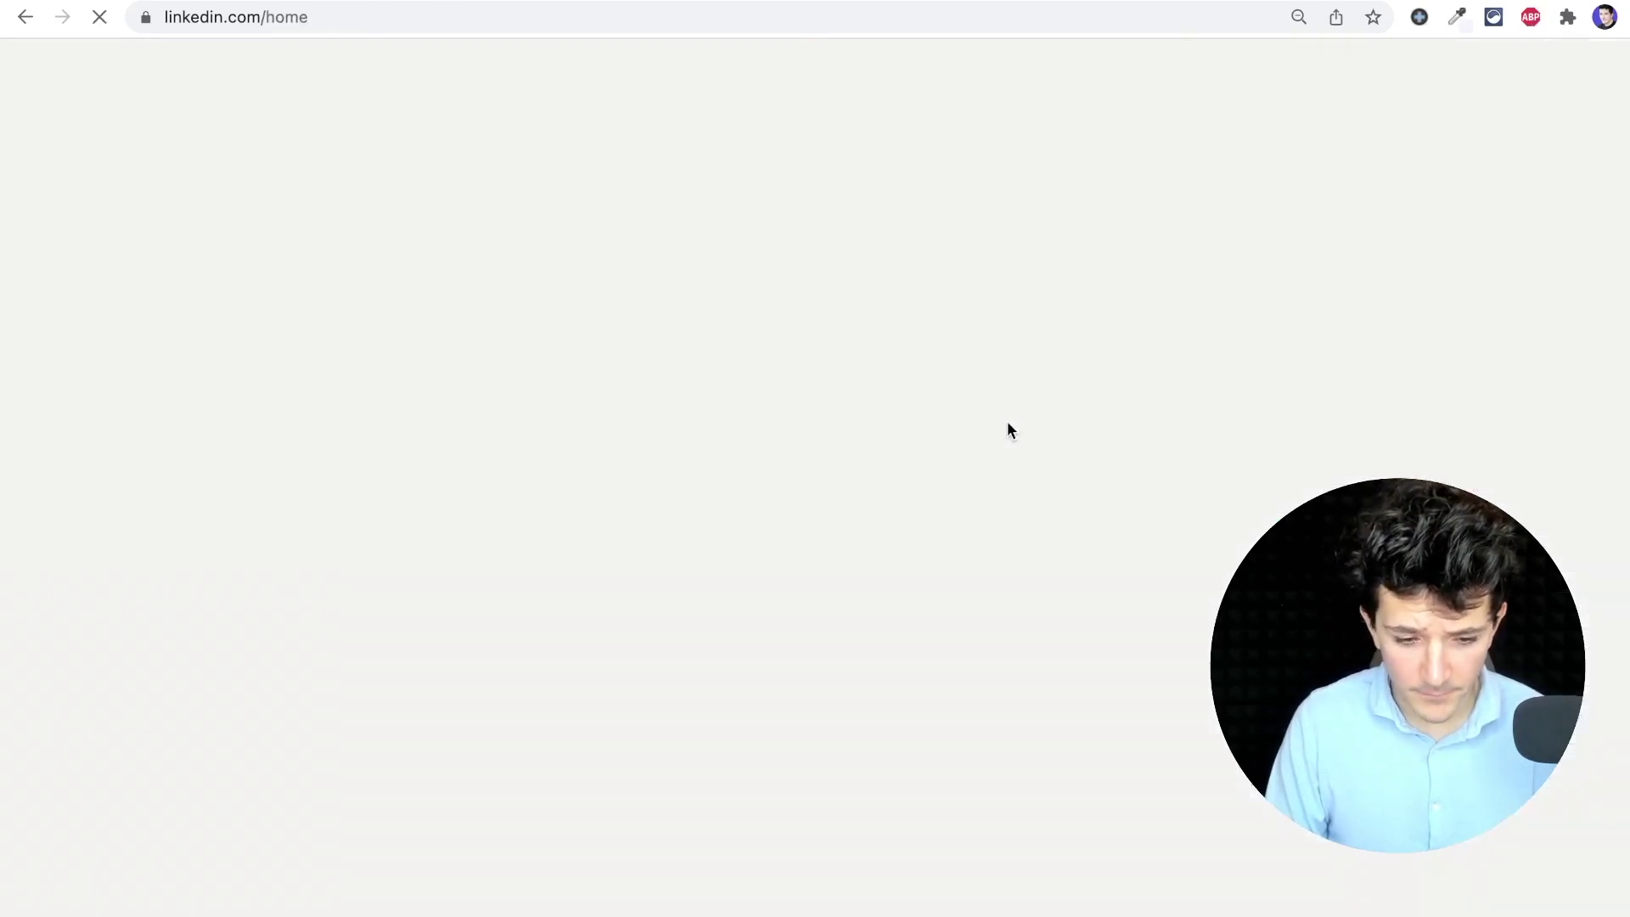
Sign back in with the first saved Google account and open the Messaging inbox
left_click(1412, 146)
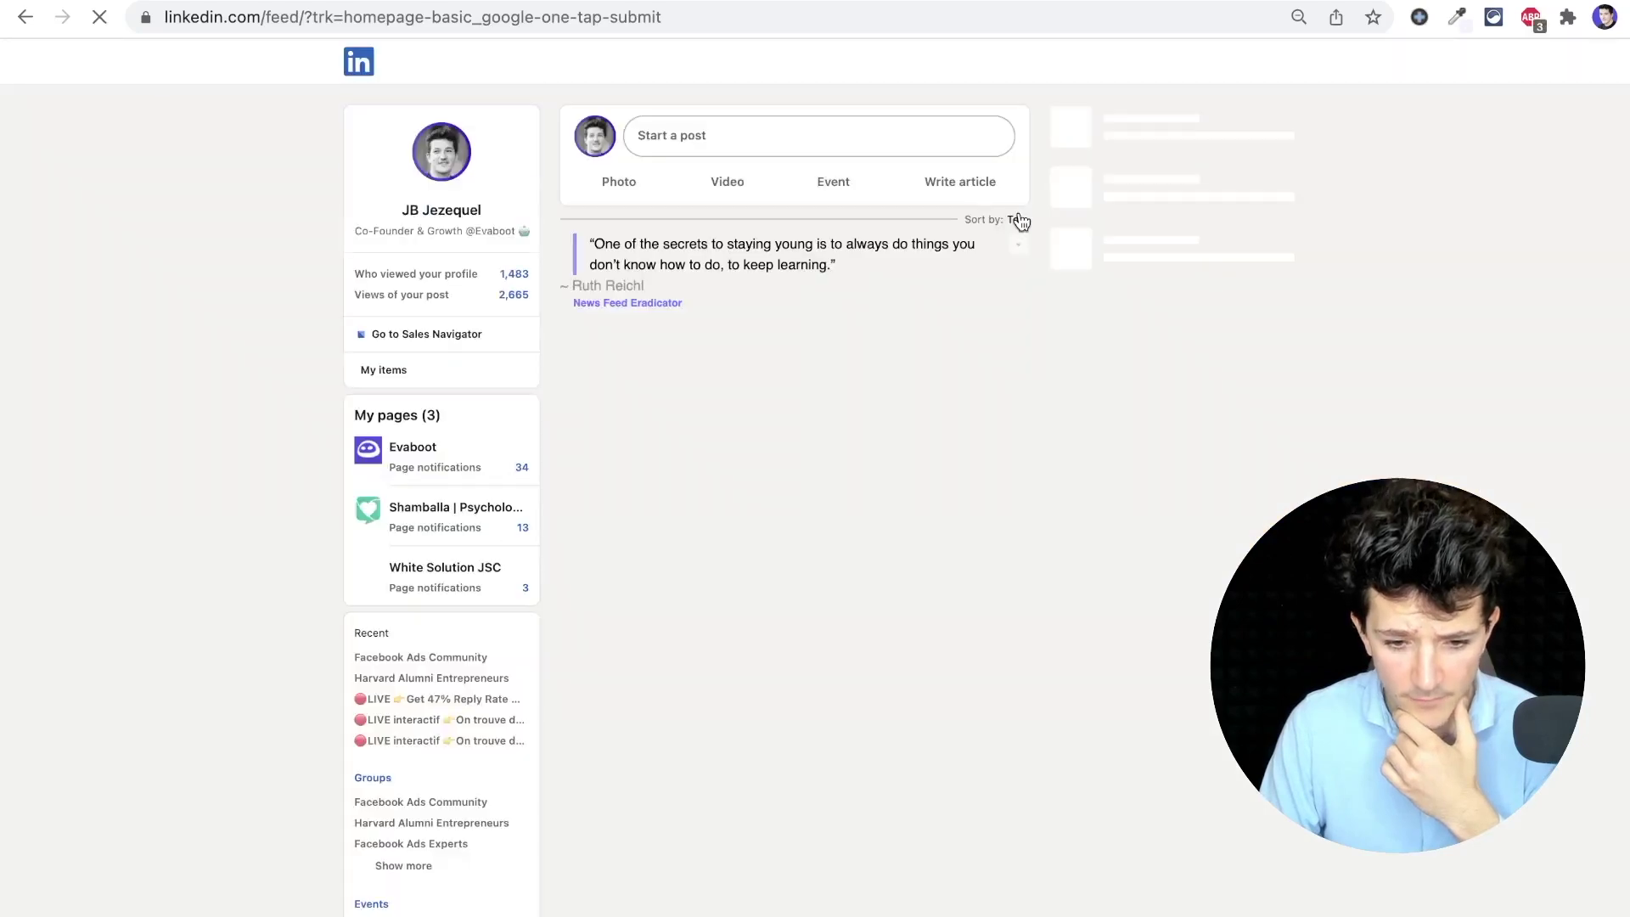
left_click(1010, 68)
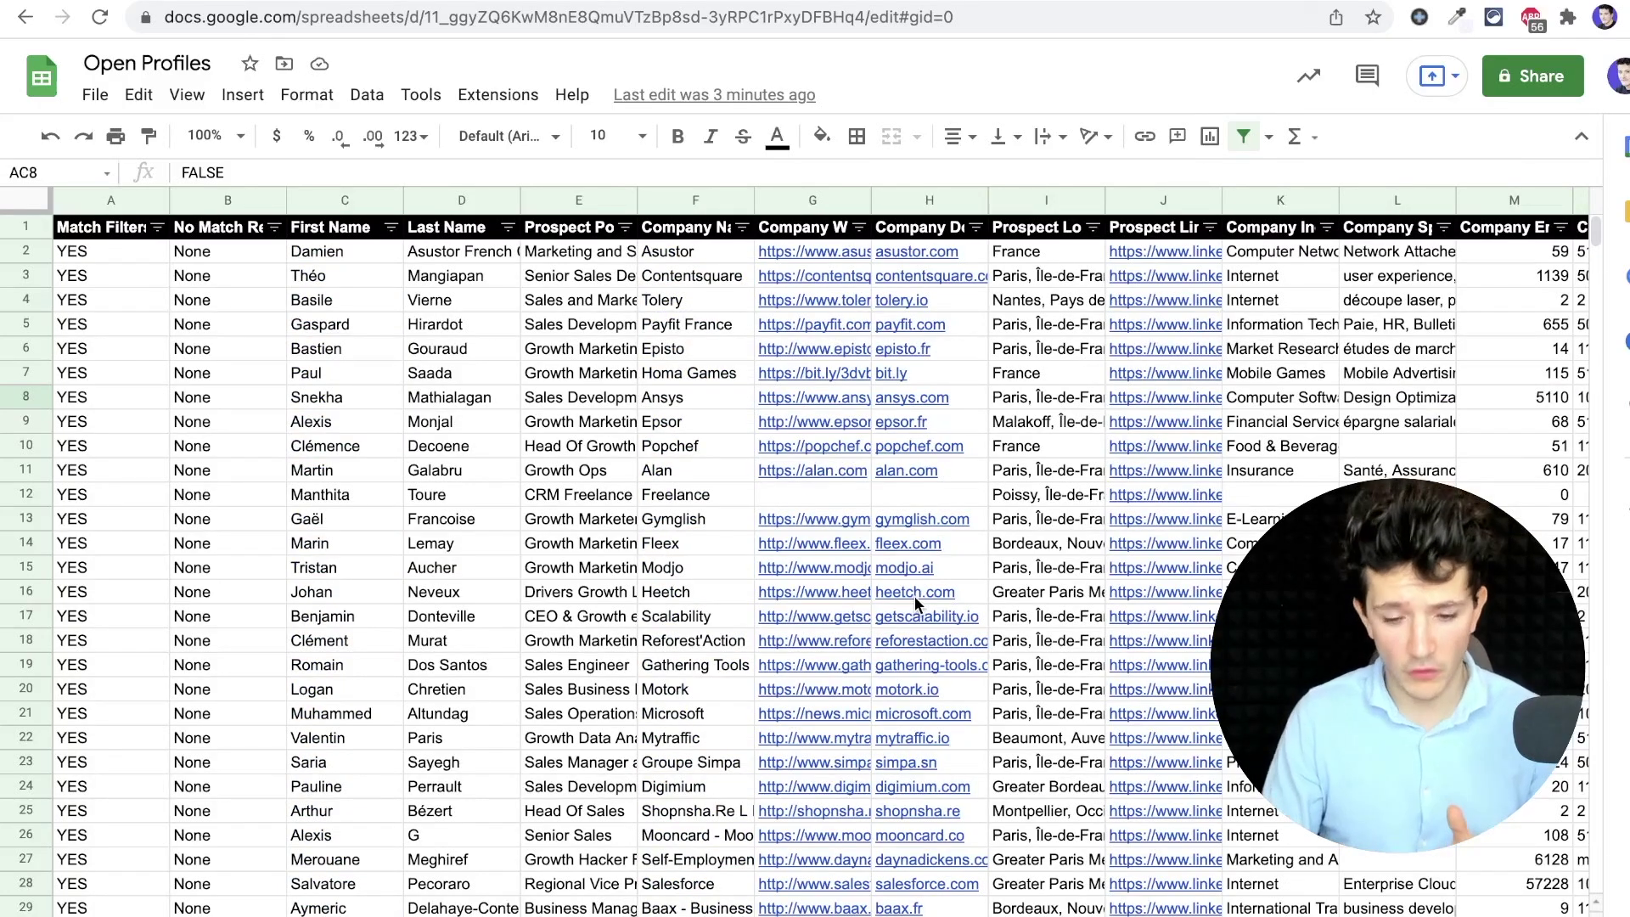
Filter the Prospect is Open Profile column to TRUE only and scroll through the remaining prospects
scroll(838, 533, "right", 10)
scroll(838, 533, "right", 10)
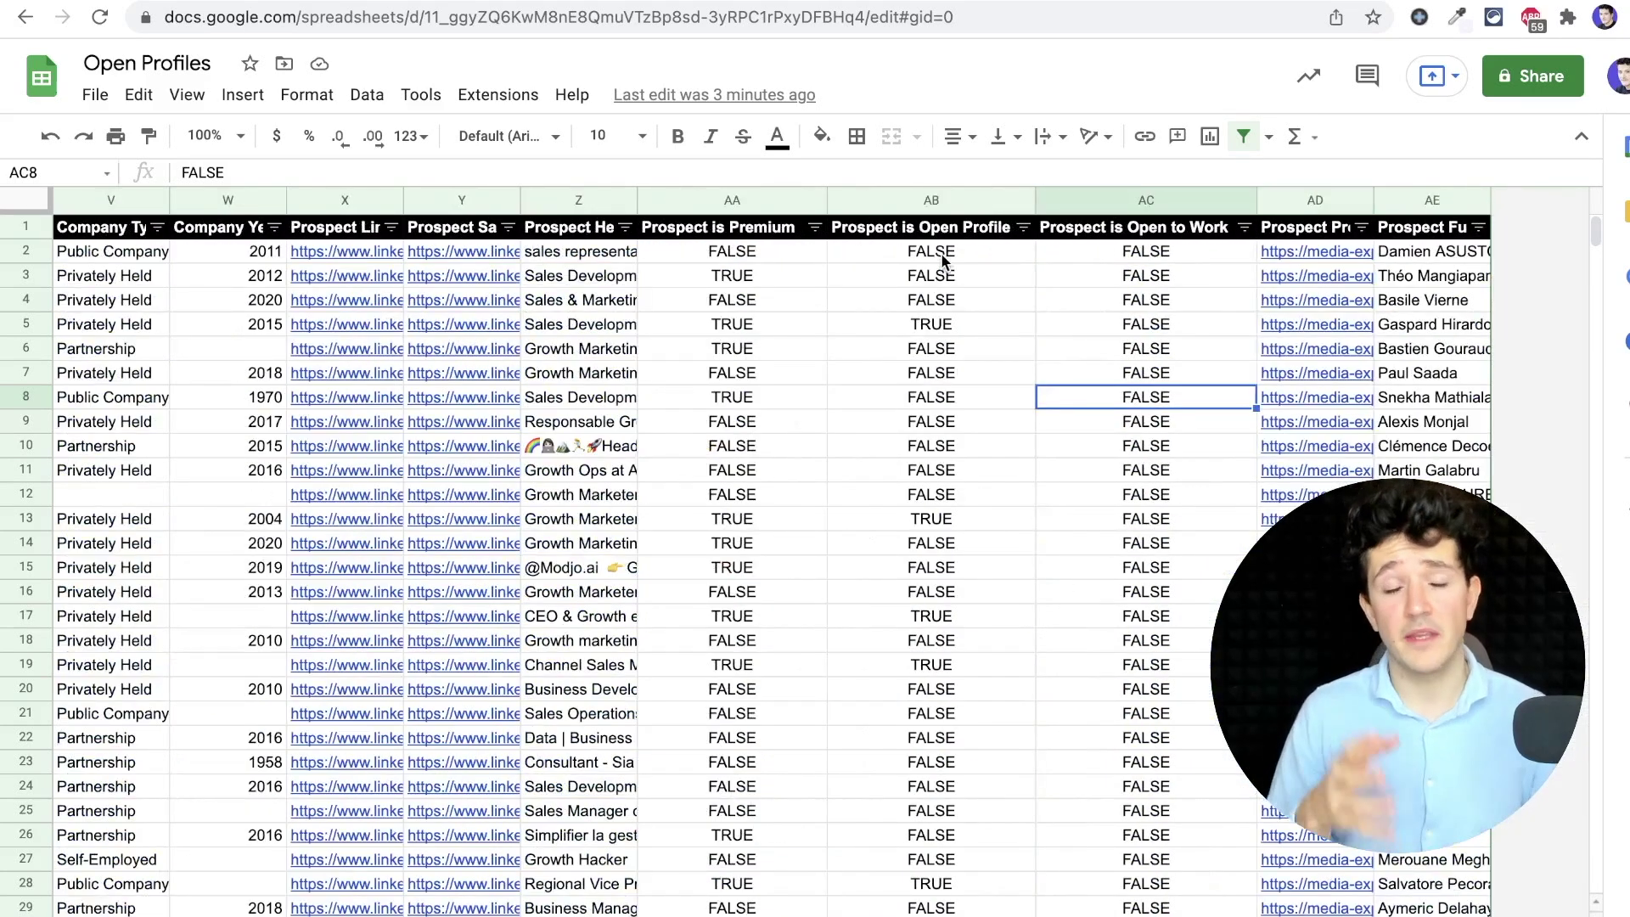
left_click(941, 252)
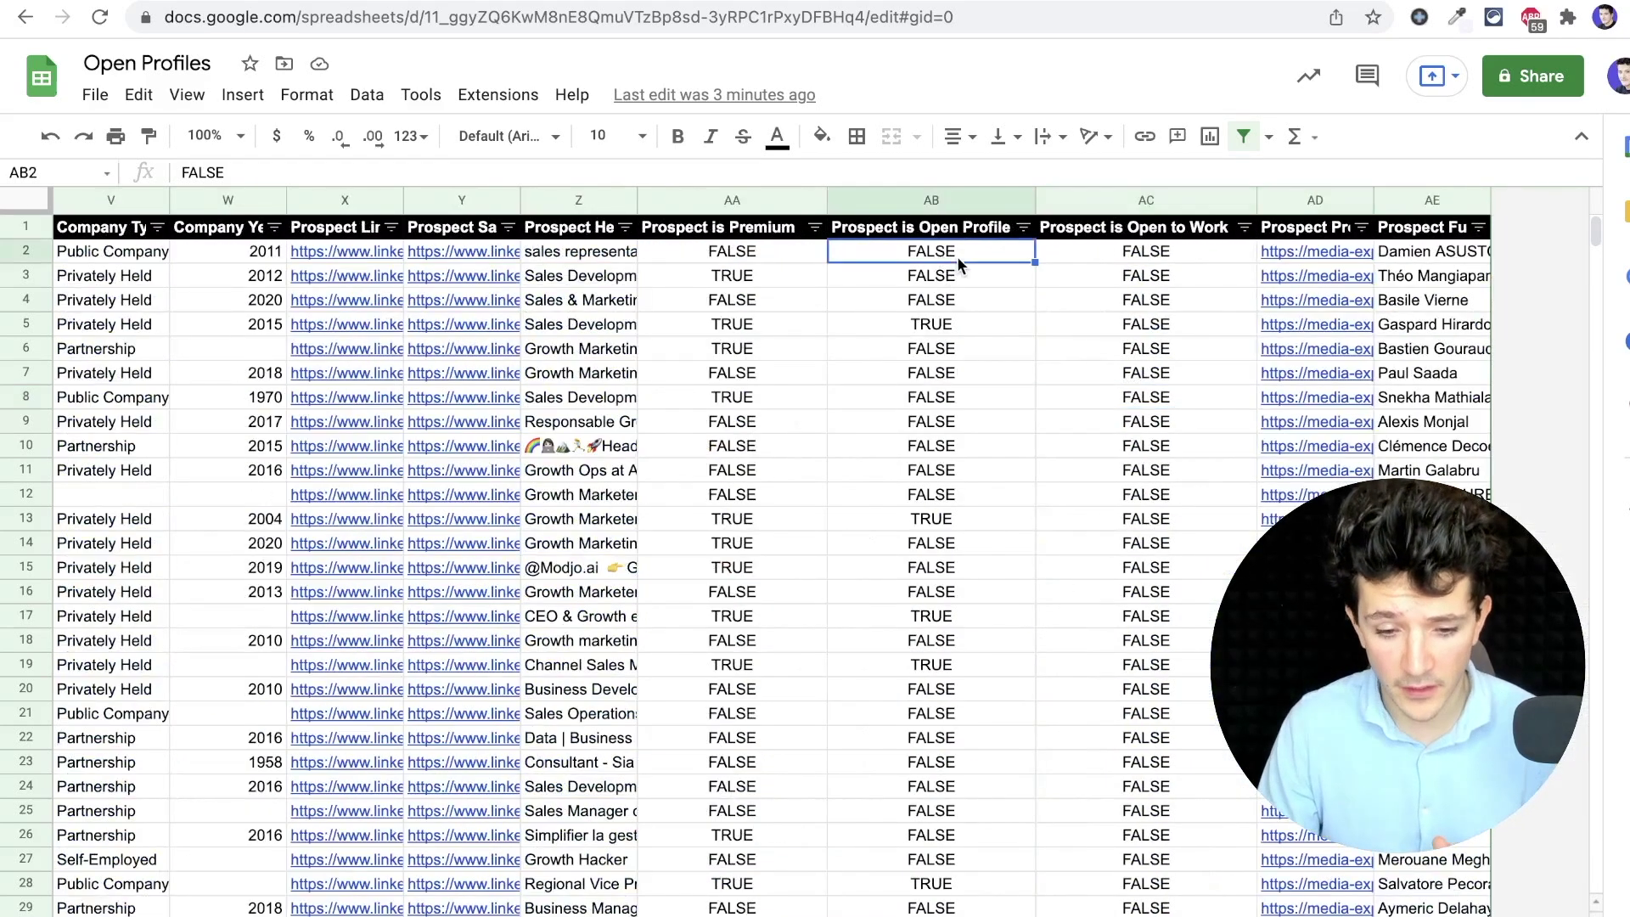
left_click(1025, 229)
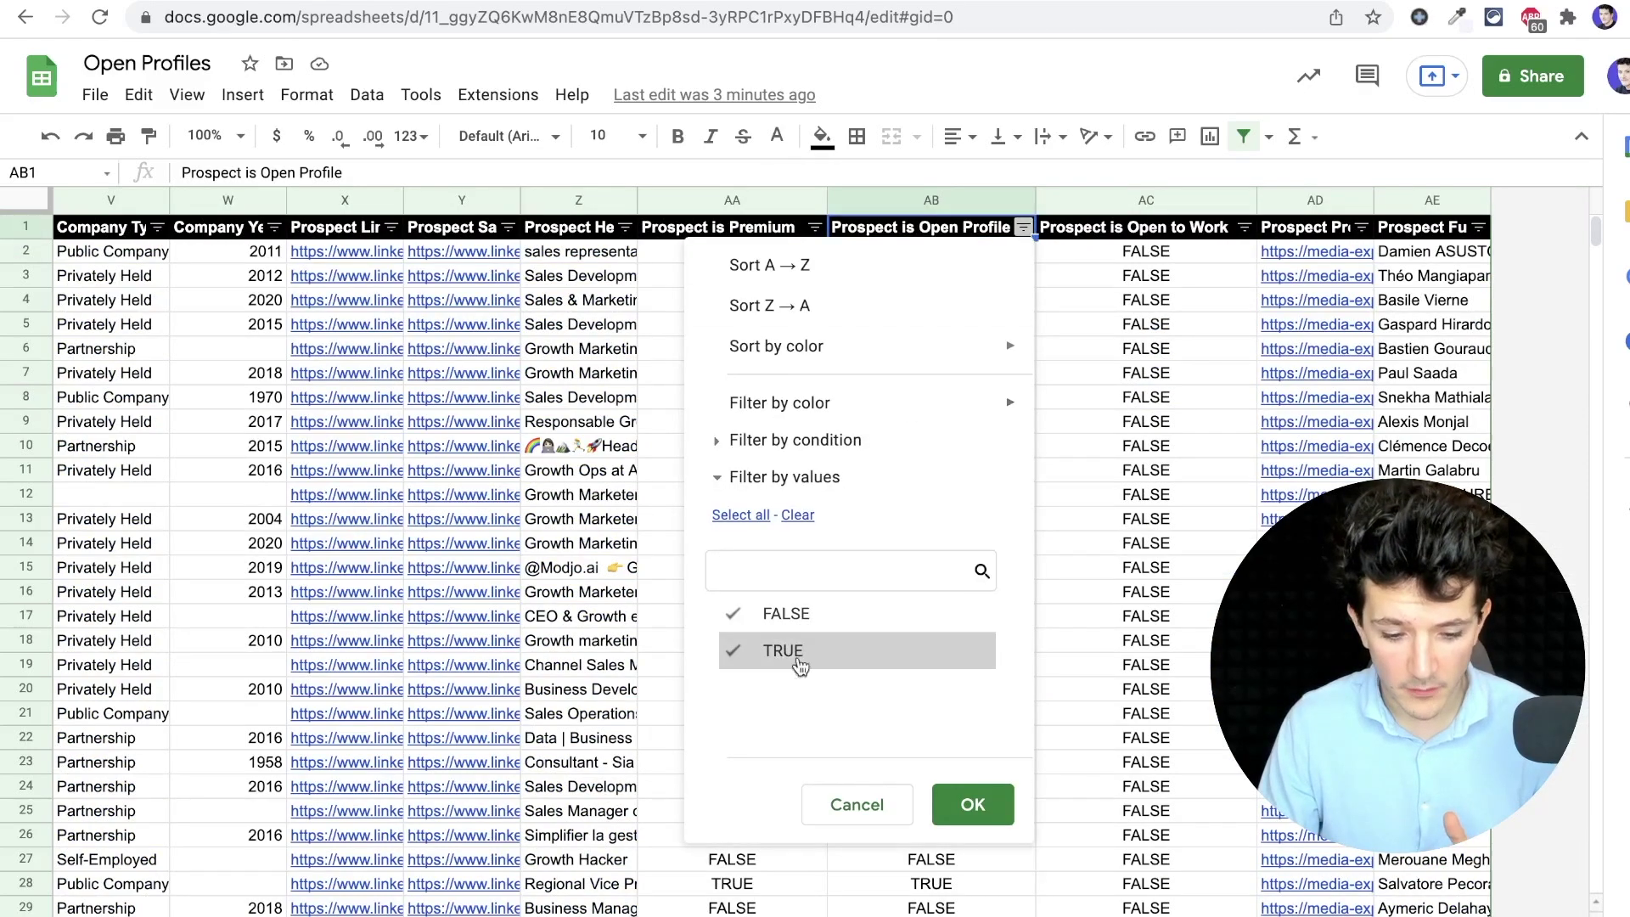
left_click(837, 617)
left_click(955, 788)
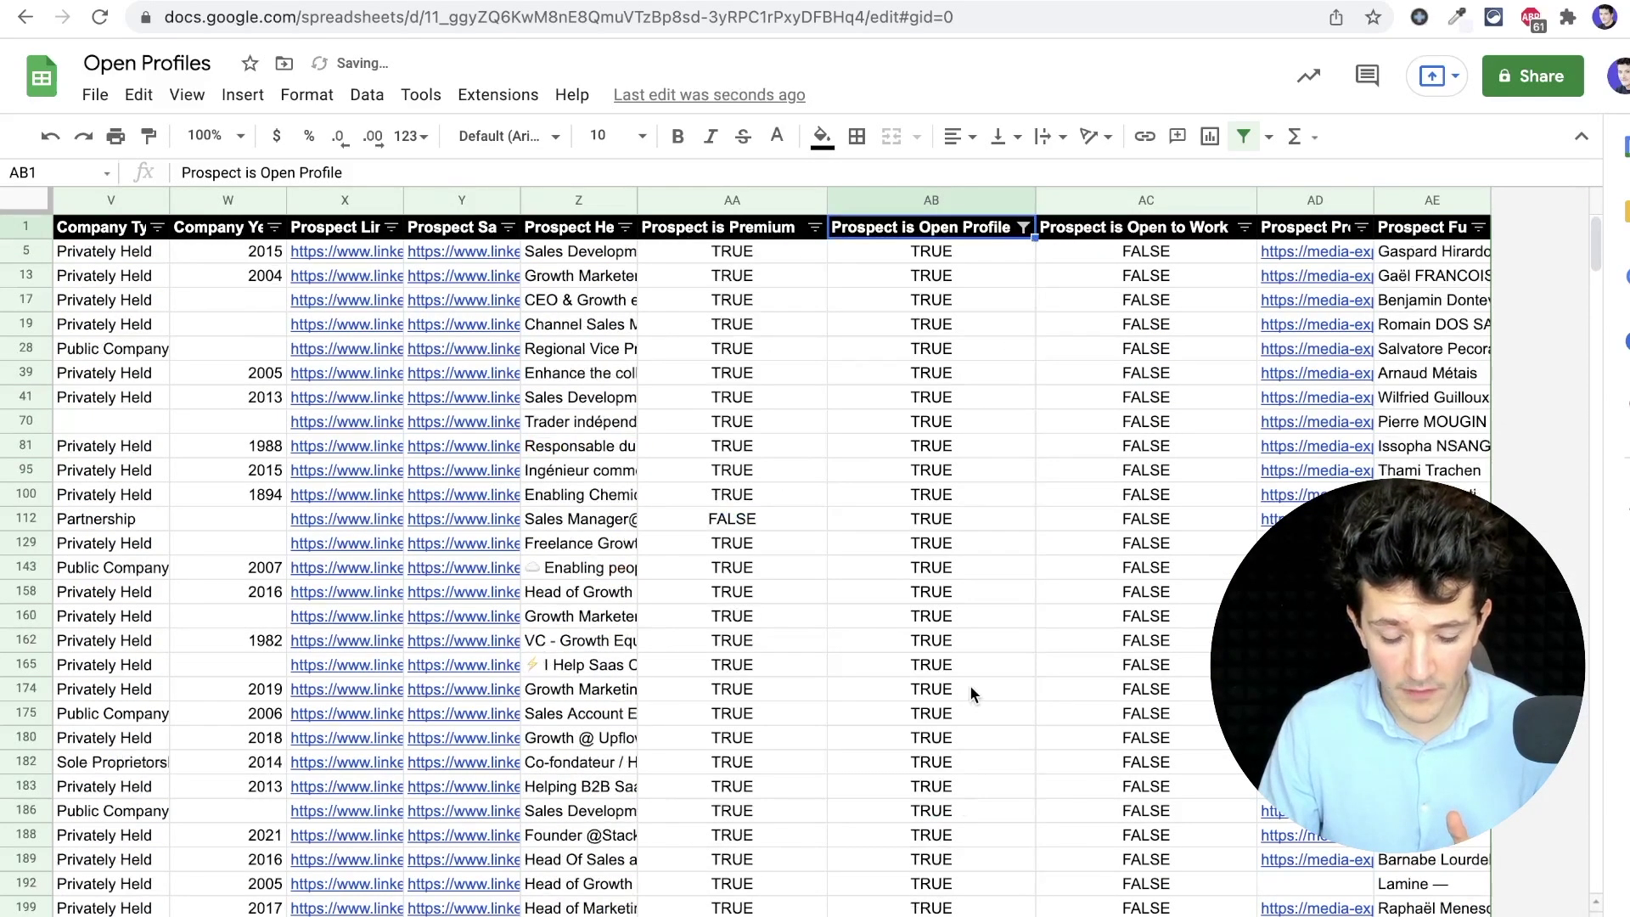
scroll(970, 684, "down", 10)
scroll(971, 690, "down", 20)
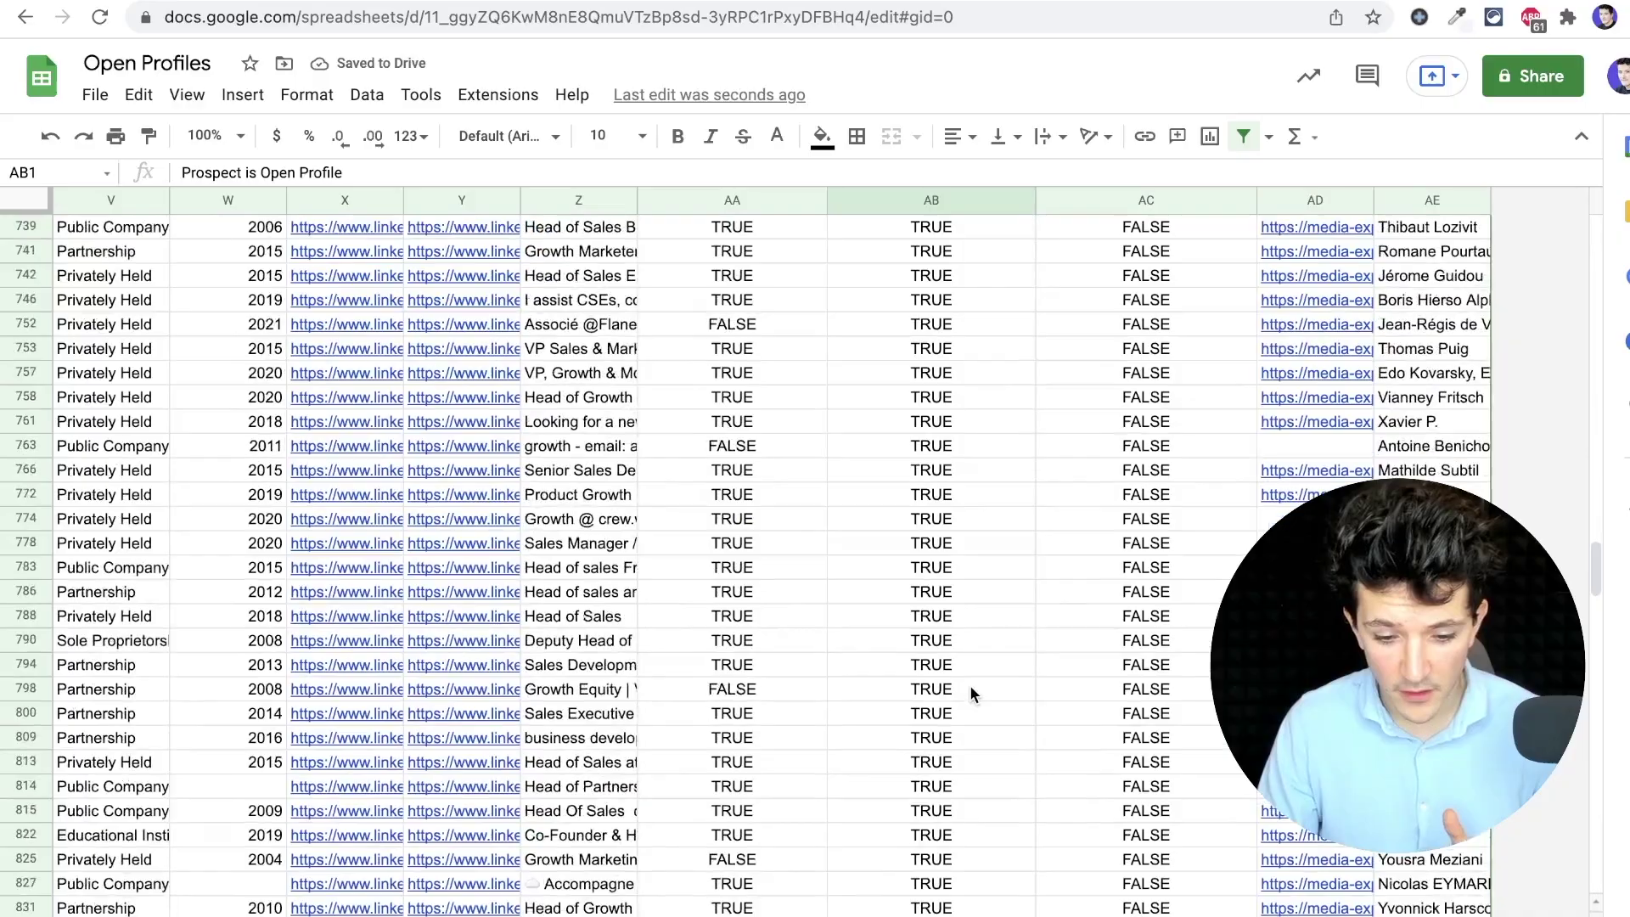
scroll(970, 685, "down", 5)
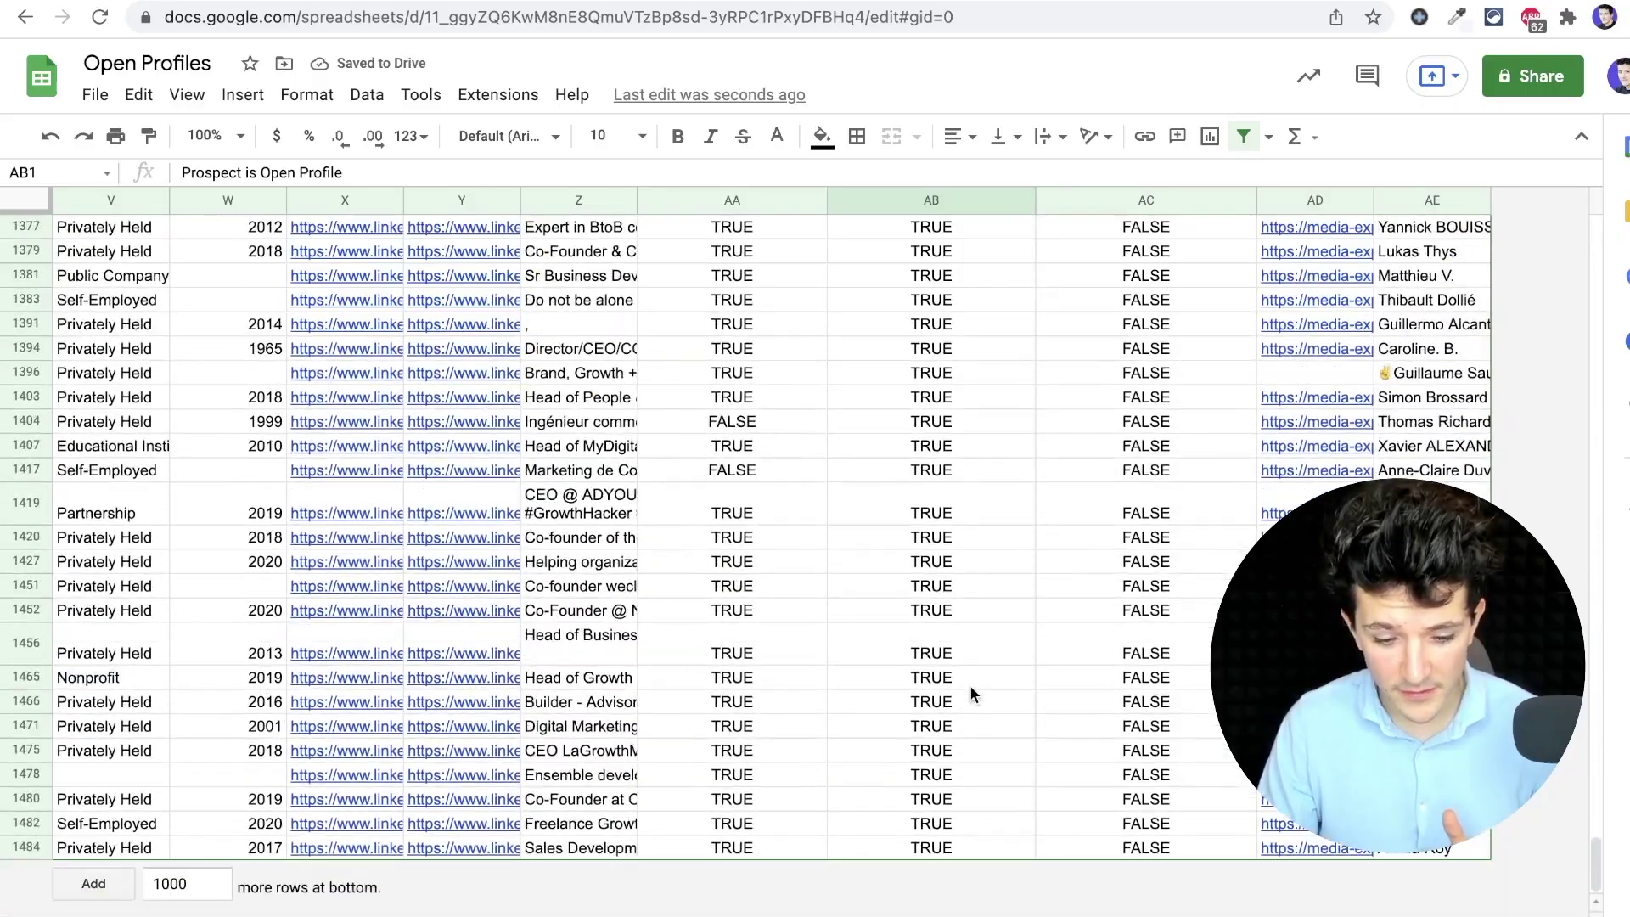
scroll(970, 685, "left", 3)
scroll(970, 684, "up", 15)
scroll(970, 684, "up", 20)
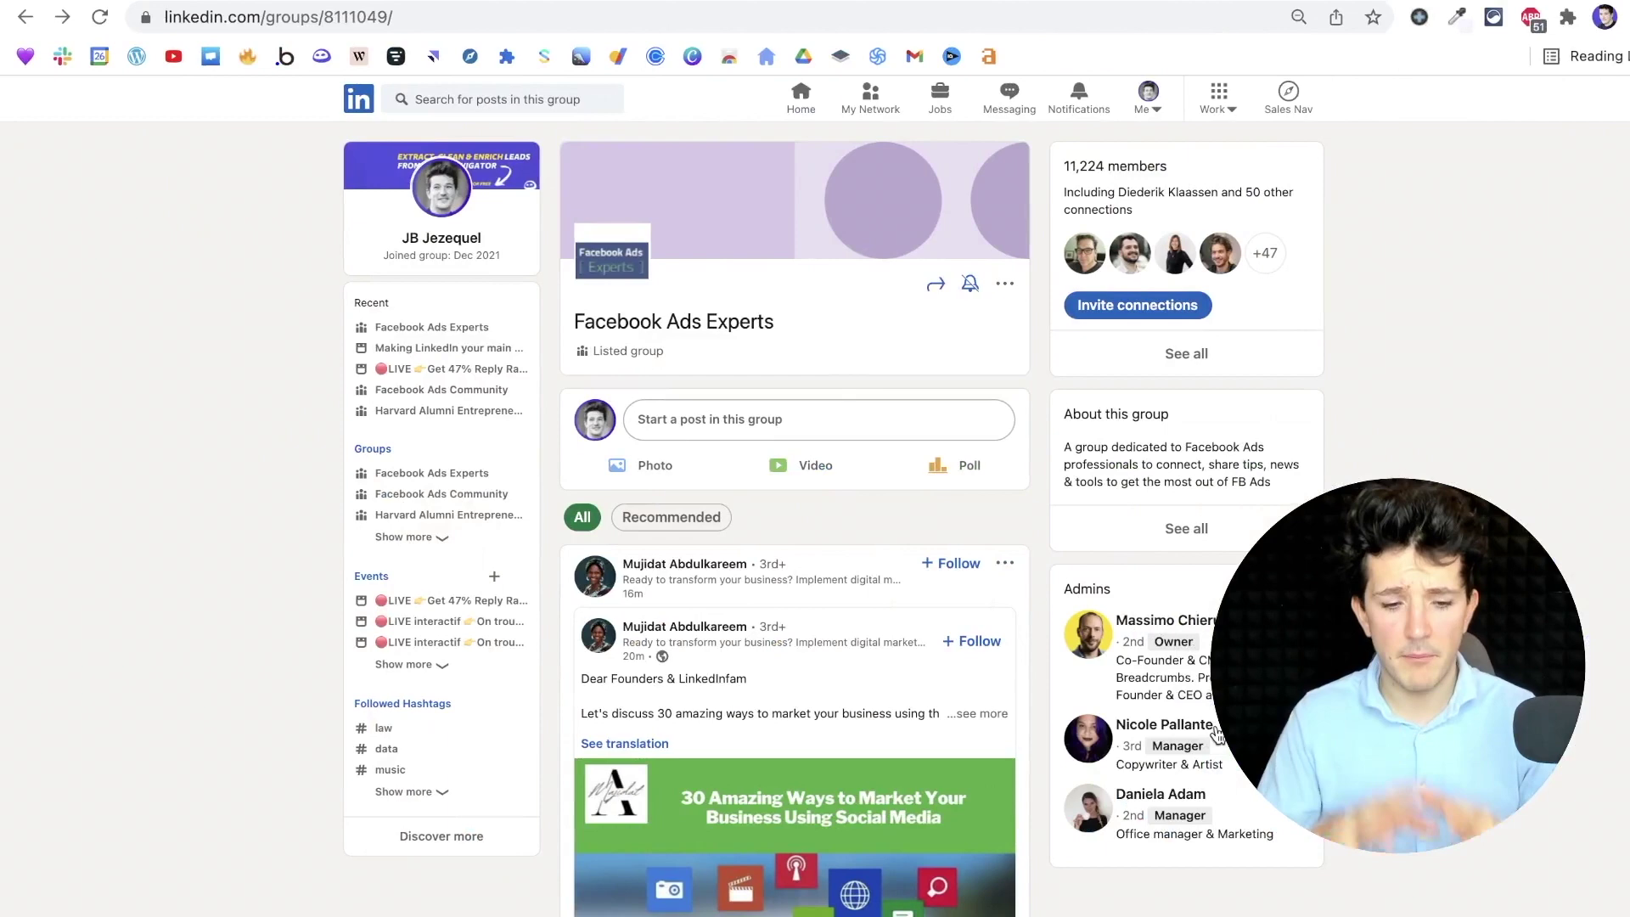
Open the Facebook Ads Experts member list and start chats with two members
left_click(1187, 354)
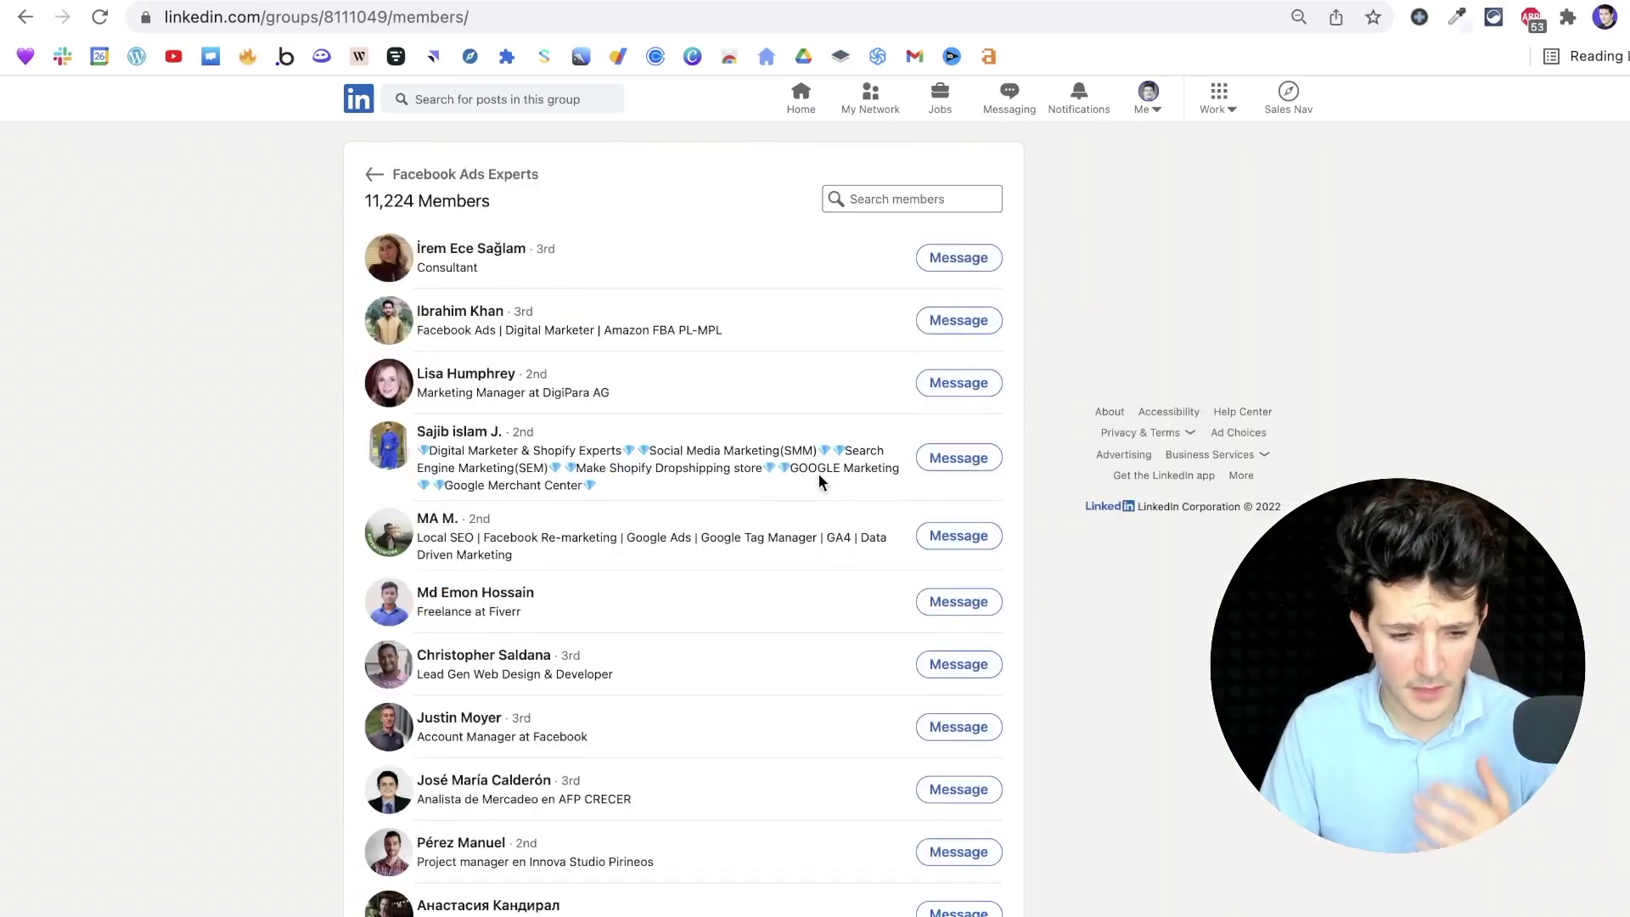
left_click(934, 599)
scroll(862, 659, "down", 2)
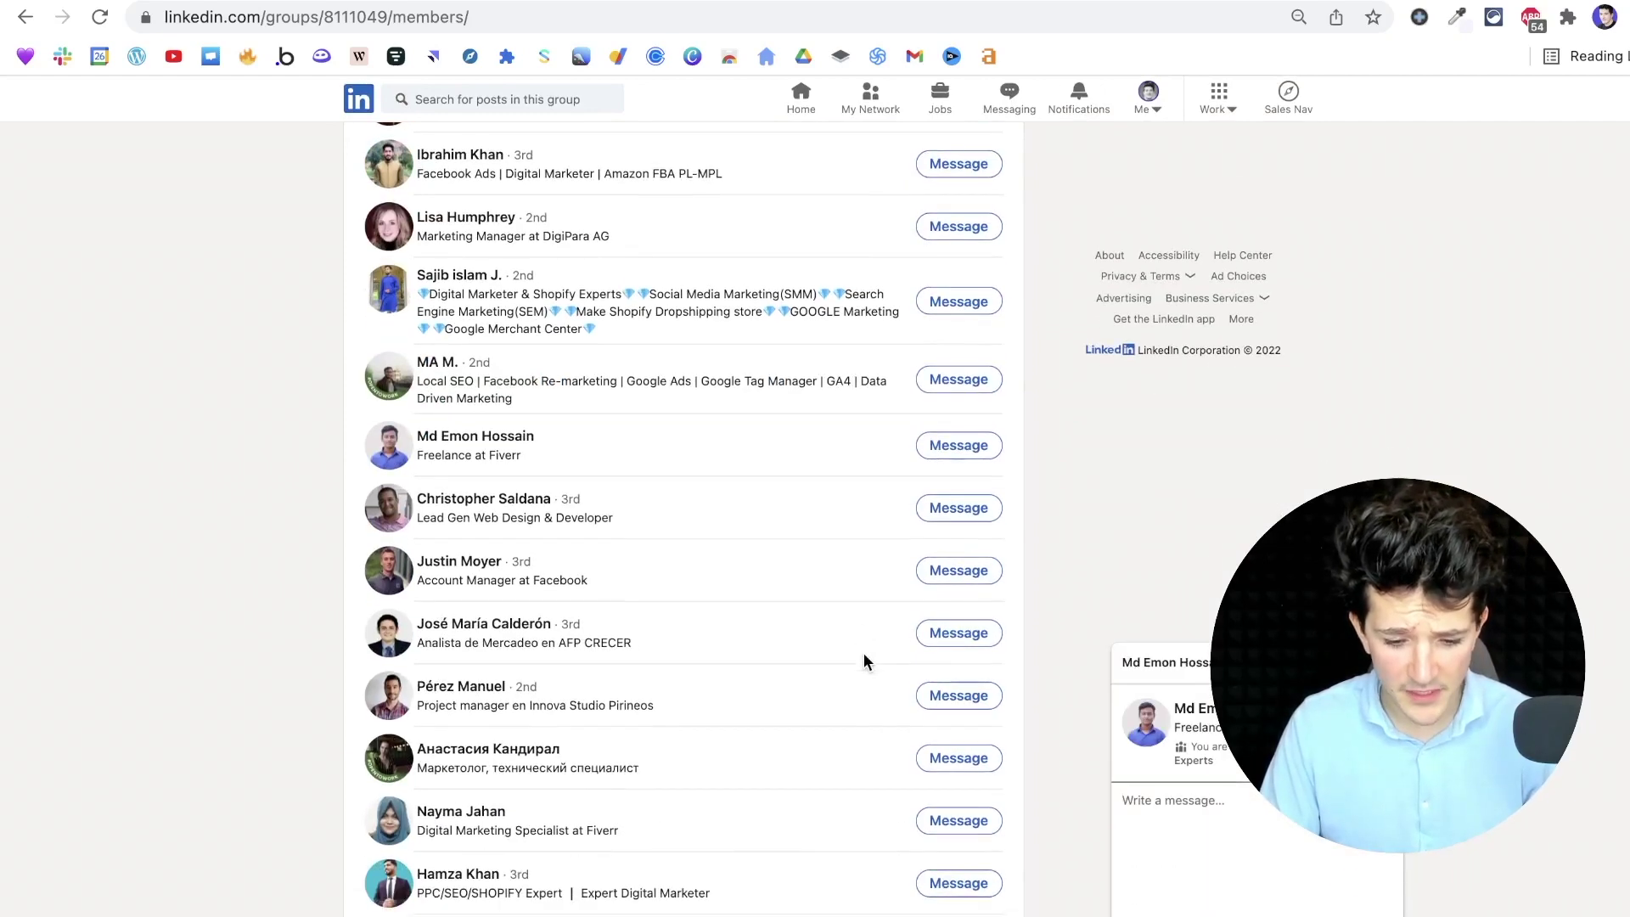
left_click(943, 581)
scroll(709, 745, "down", 2)
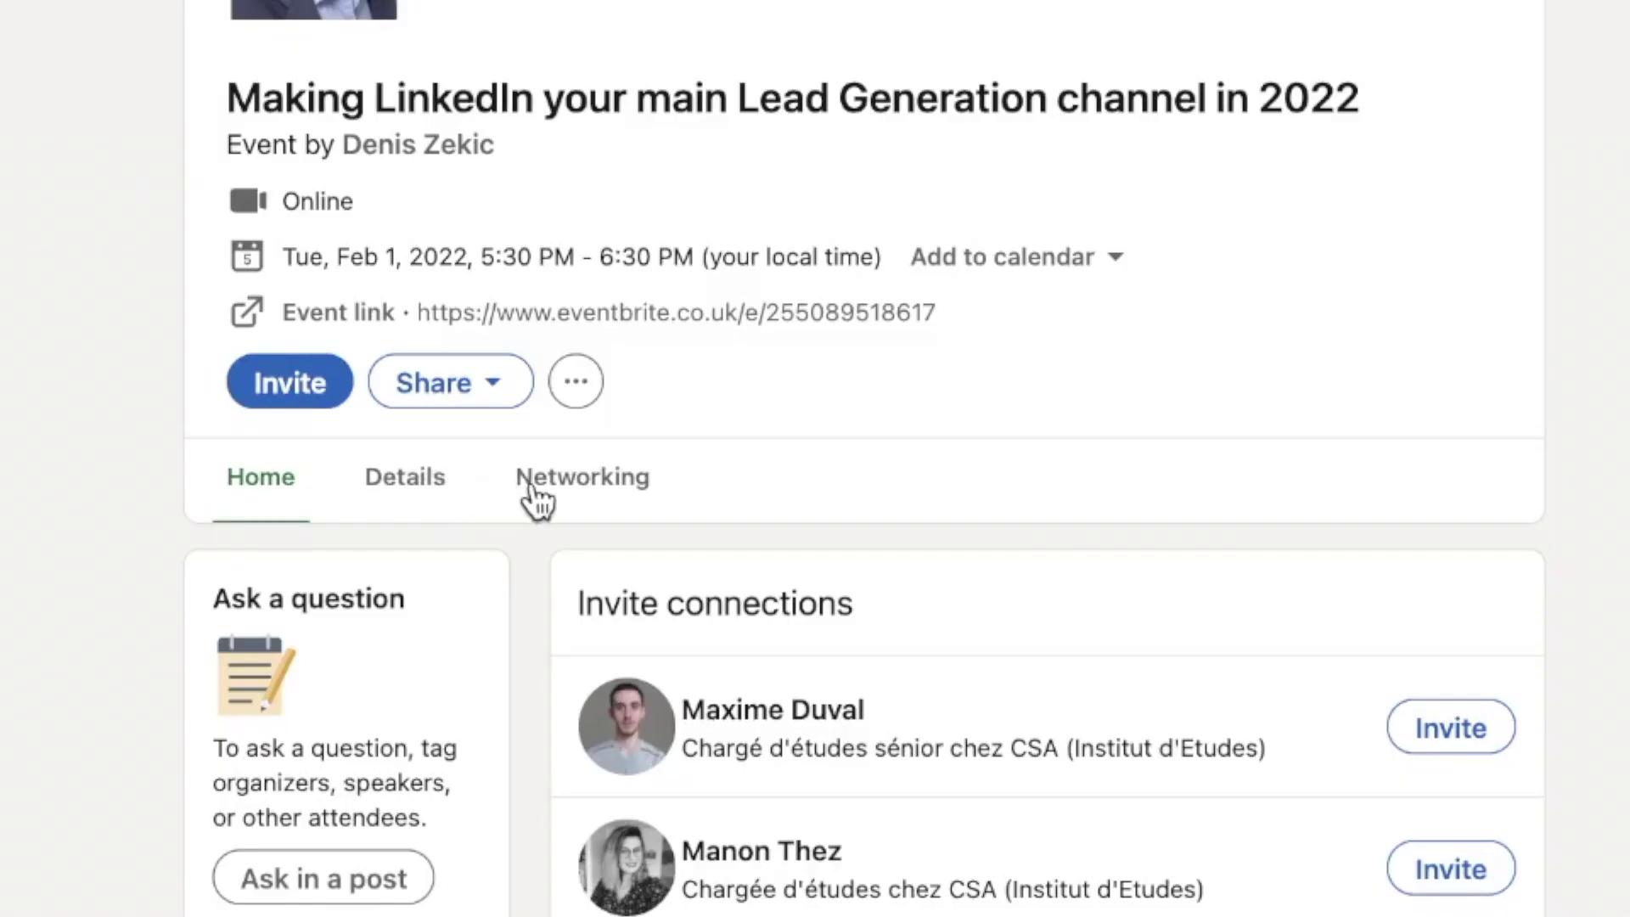
Open the event's Networking attendee list, start chats with two attendees, then close both
left_click(537, 584)
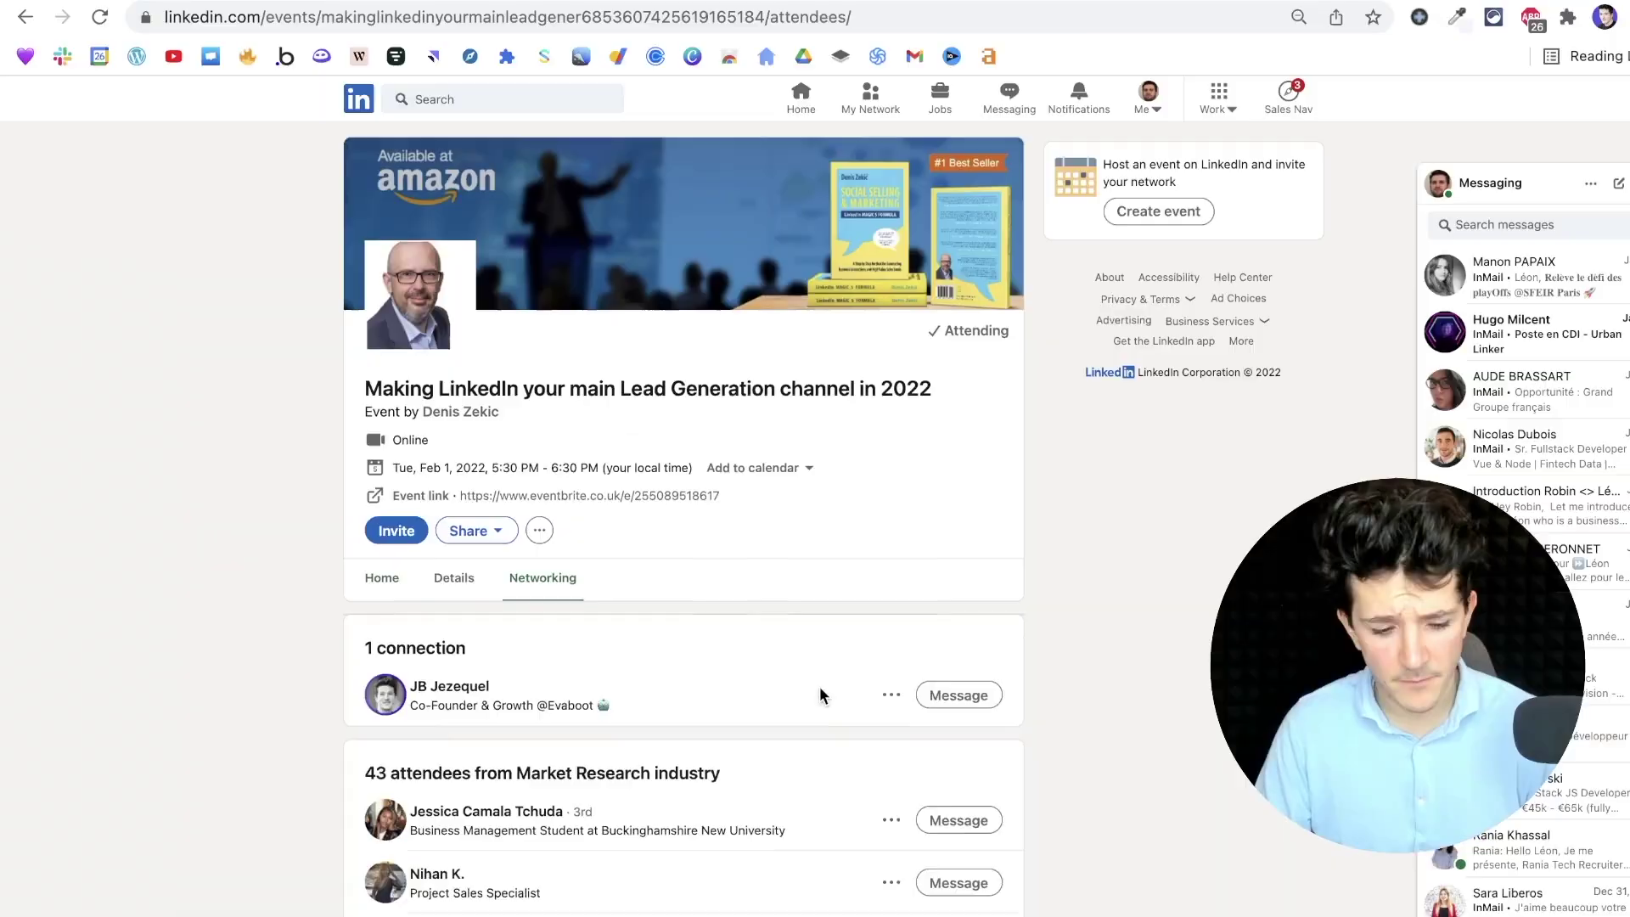
scroll(1128, 422, "down", 8)
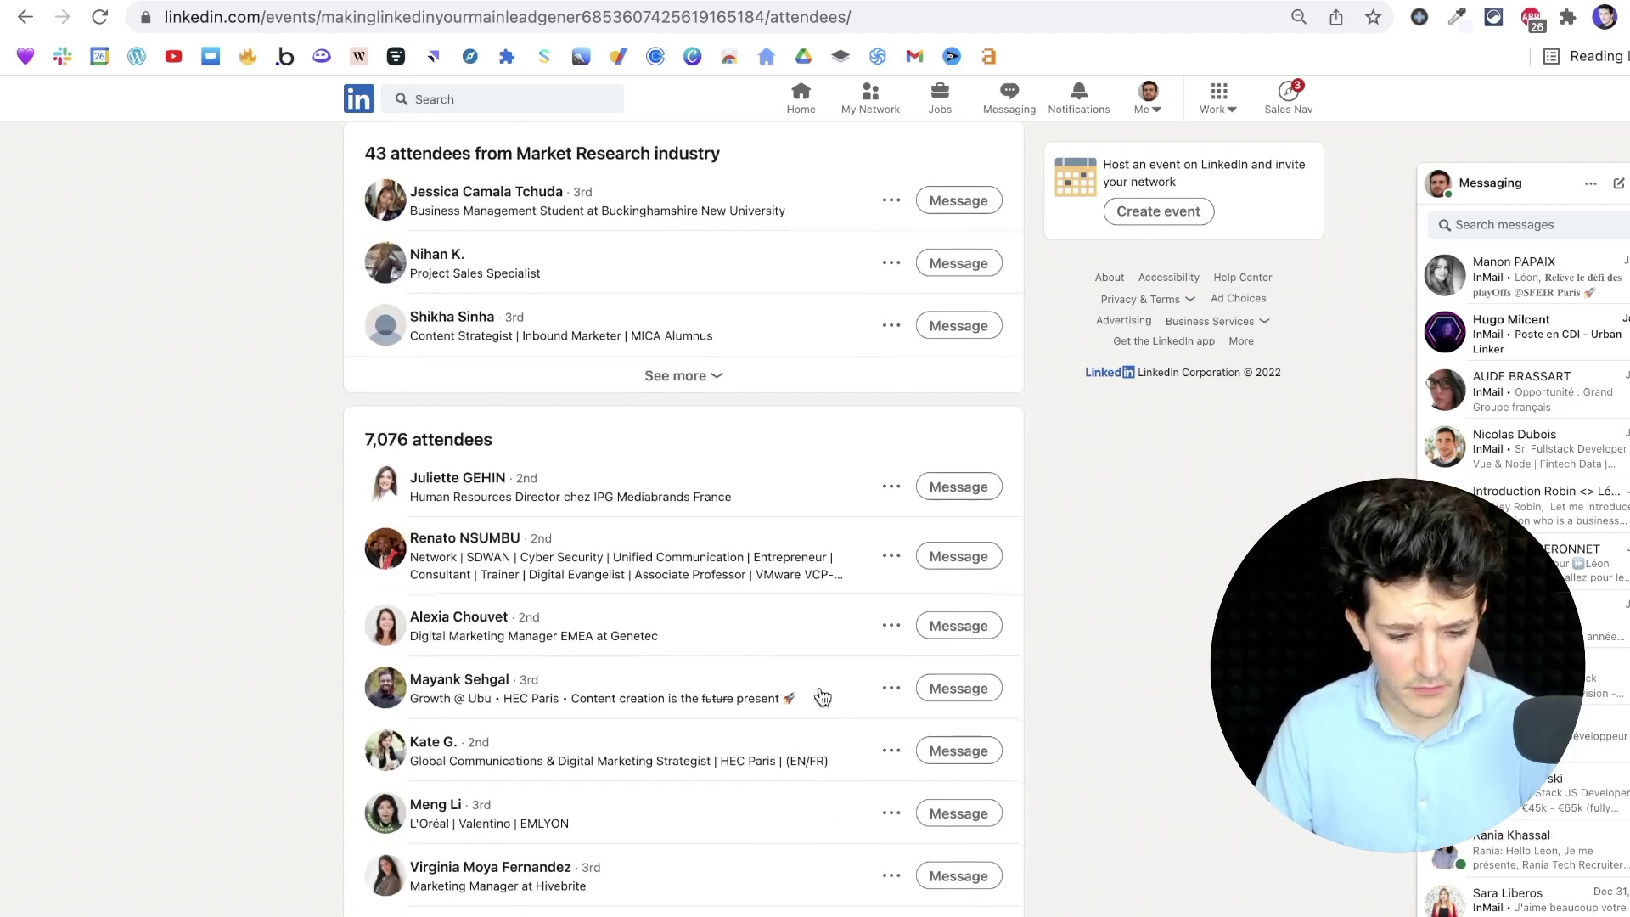
left_click(965, 557)
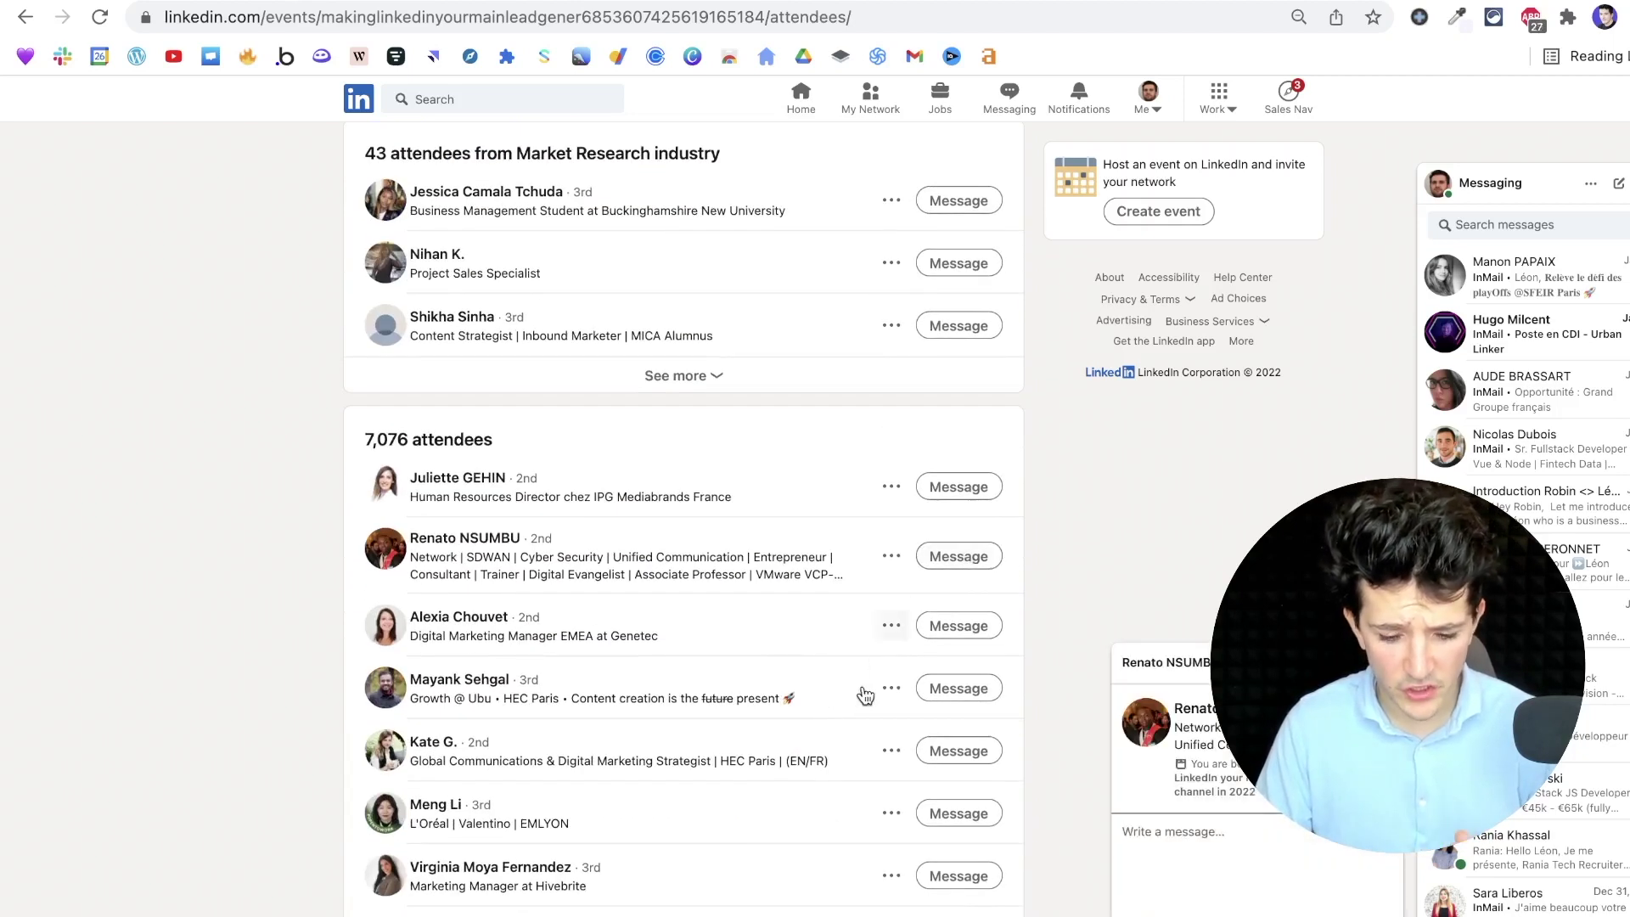
left_click(957, 751)
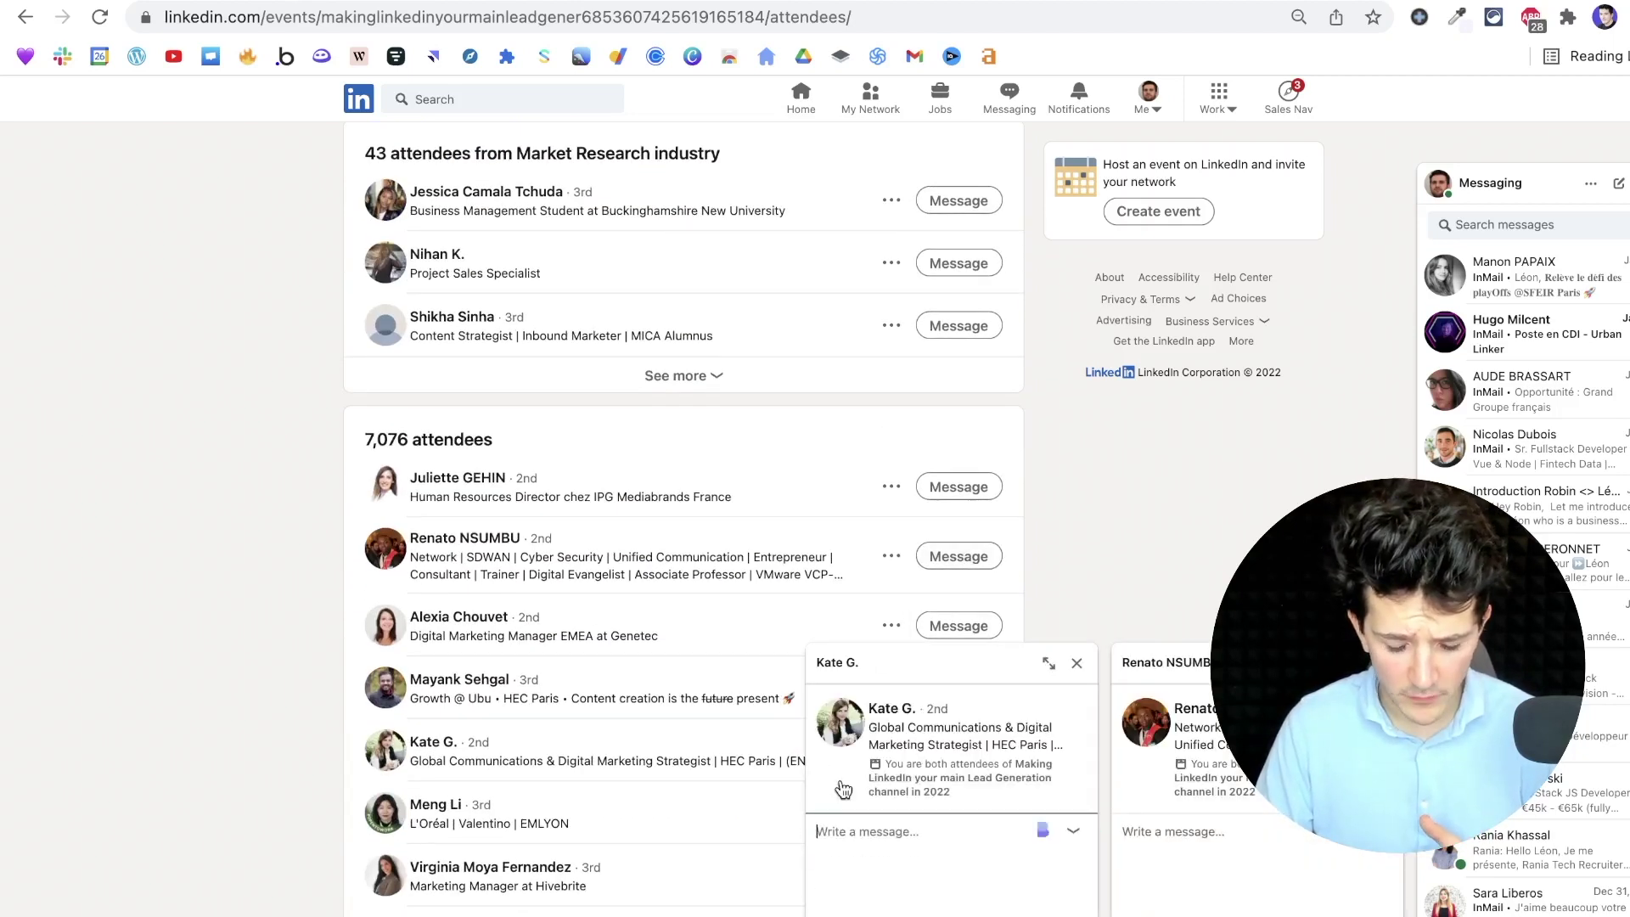
left_click(1077, 663)
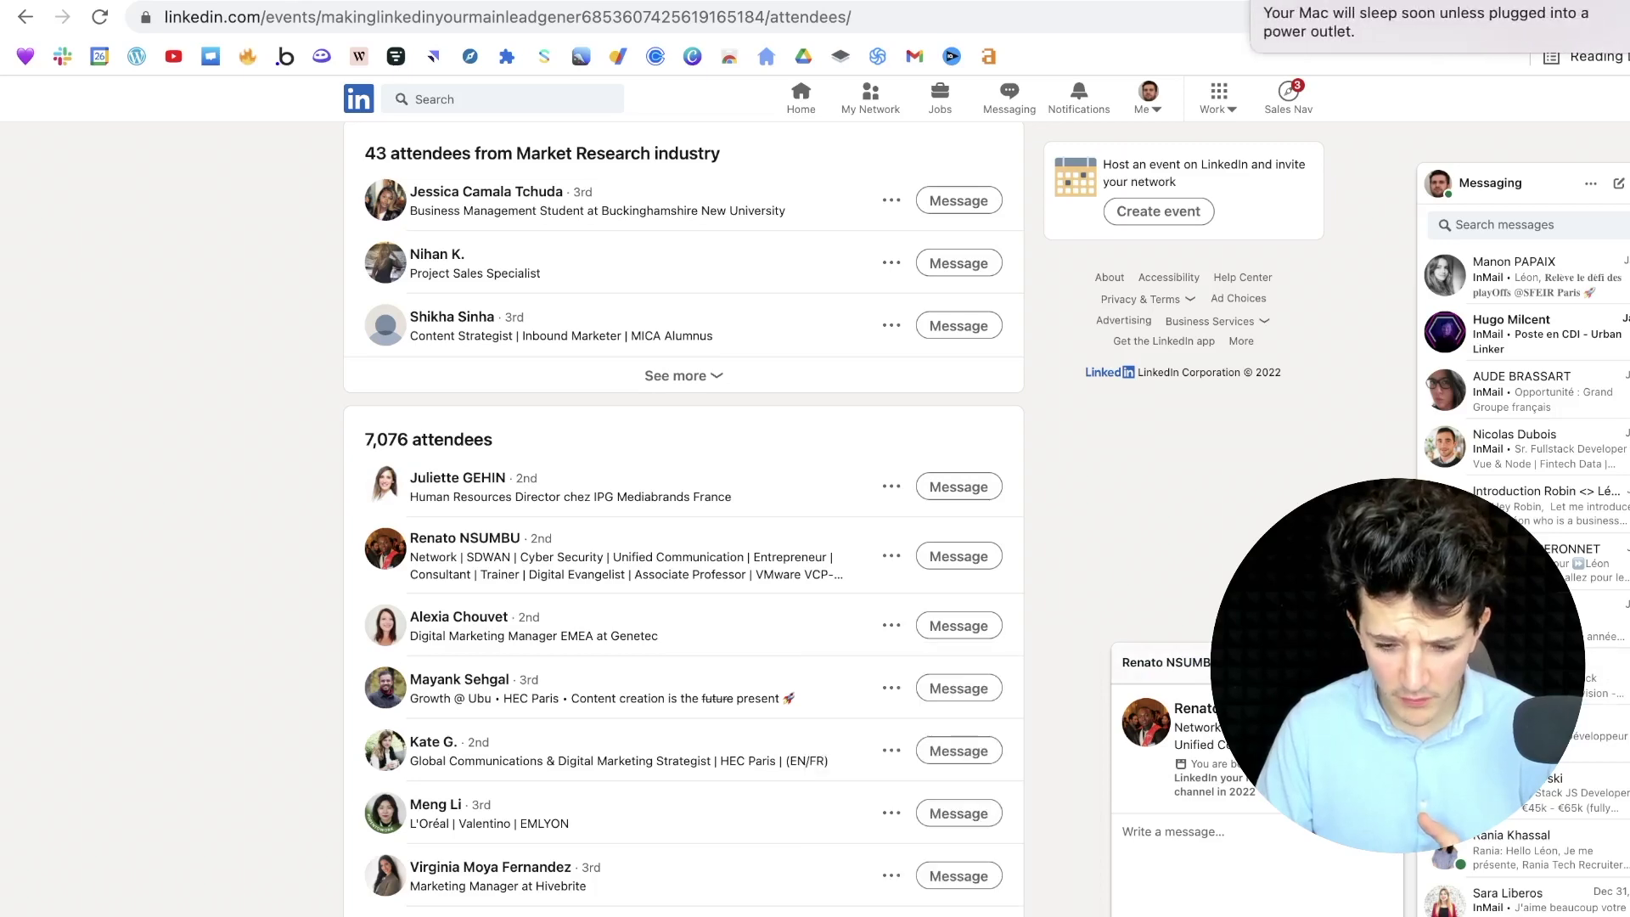
left_click(1391, 663)
Send 'Test' to the attending connection, close the chat and open the account menu
scroll(902, 306, "up", 6)
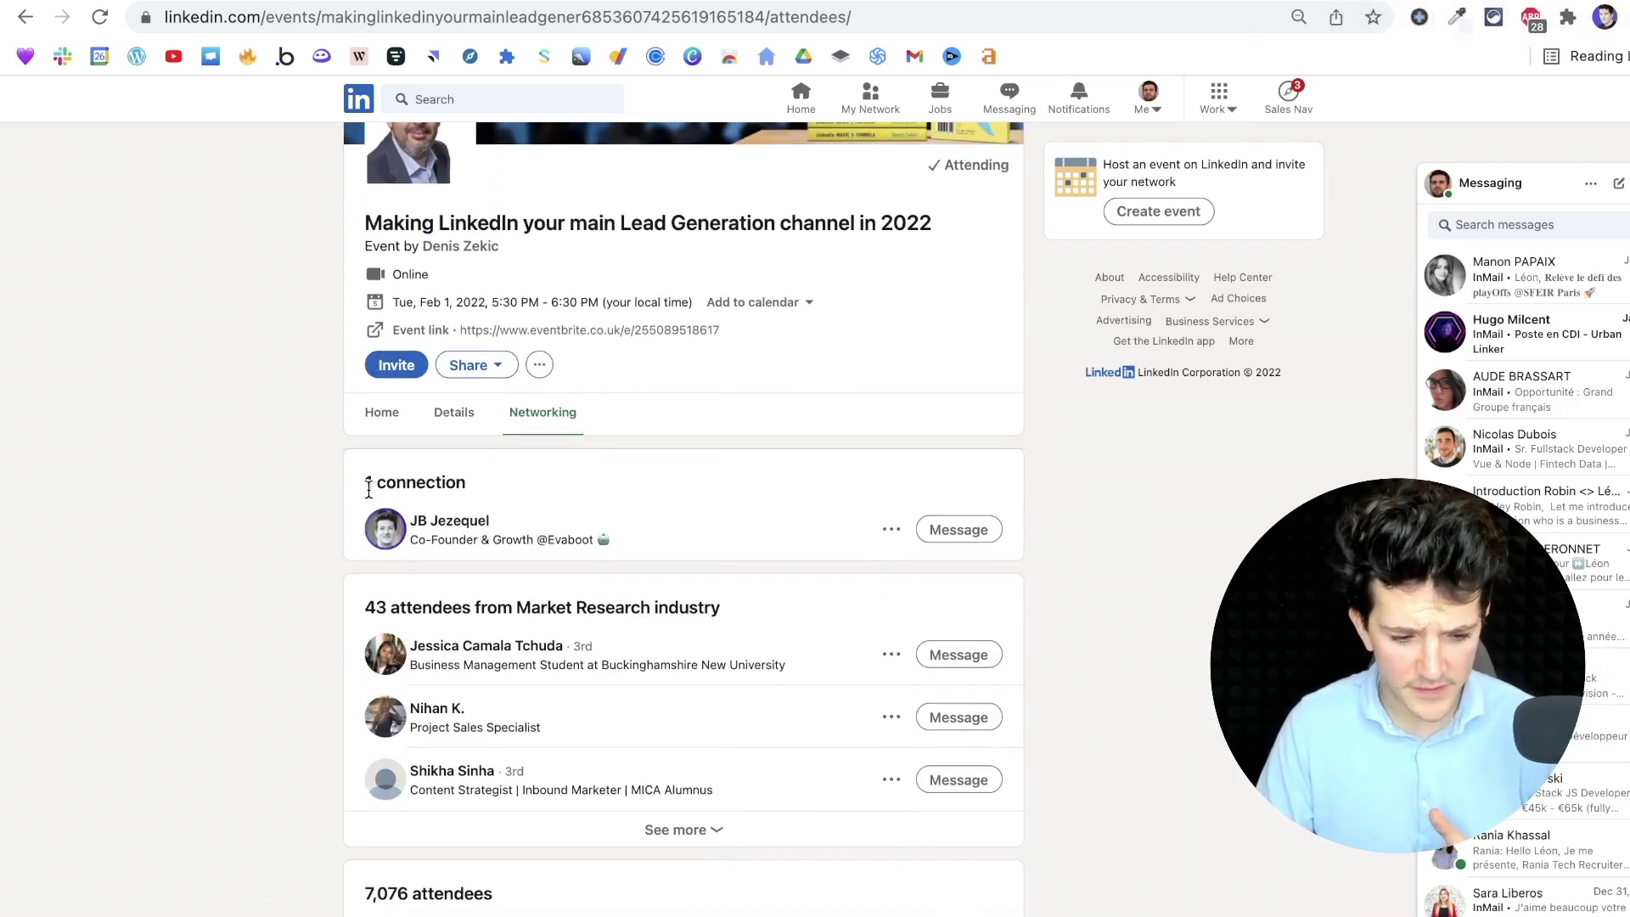
left_click(962, 535)
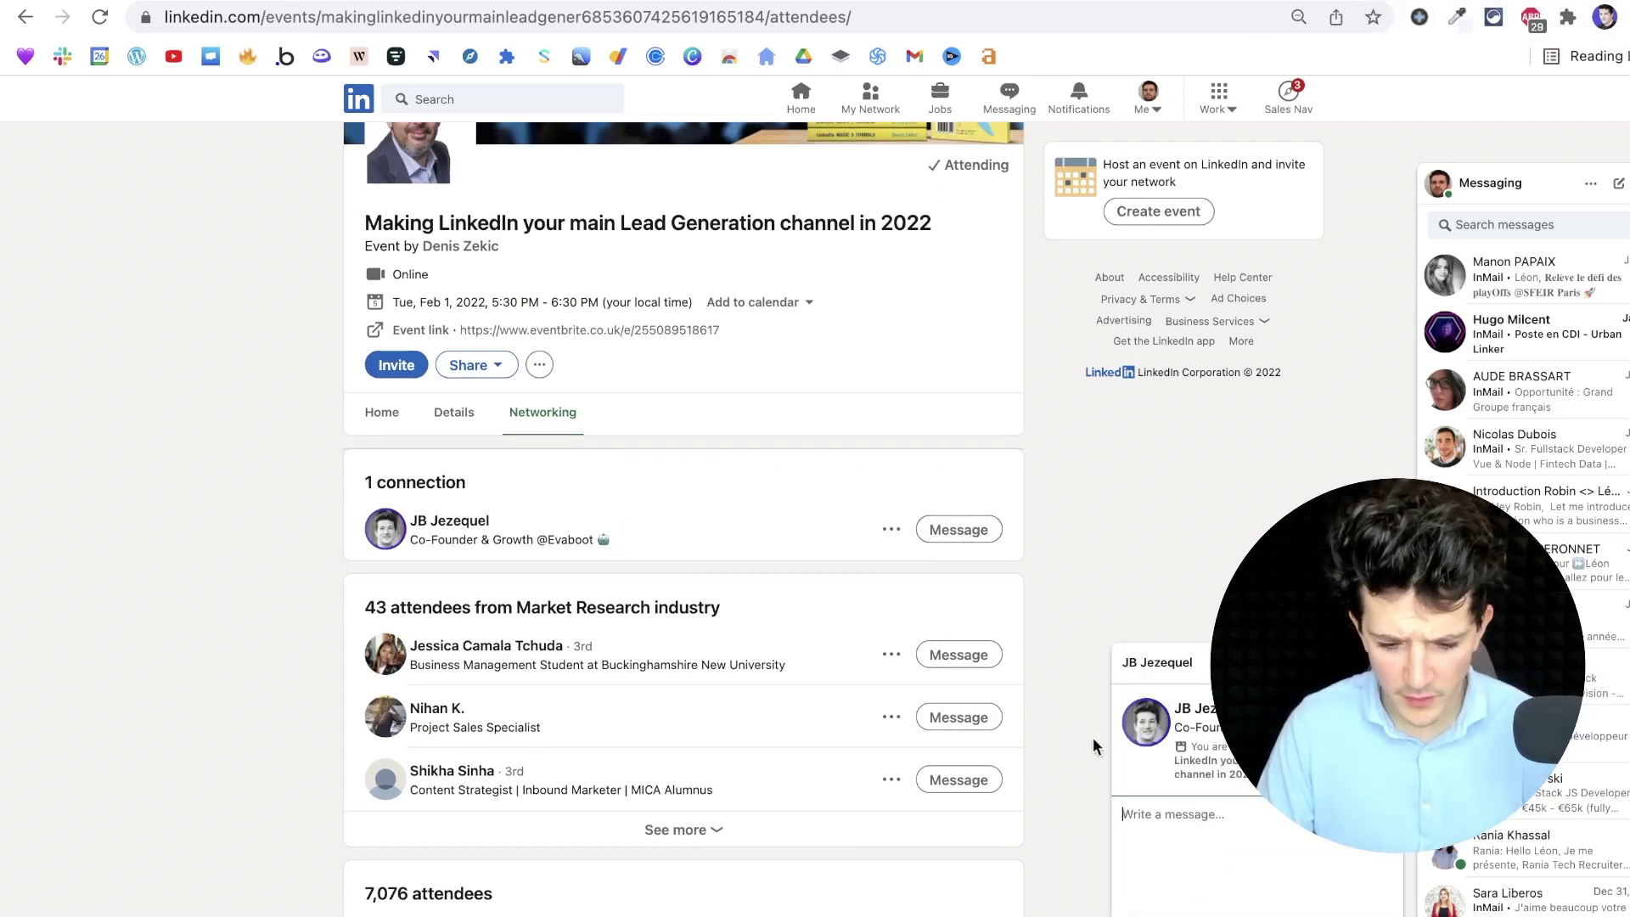
type("Test")
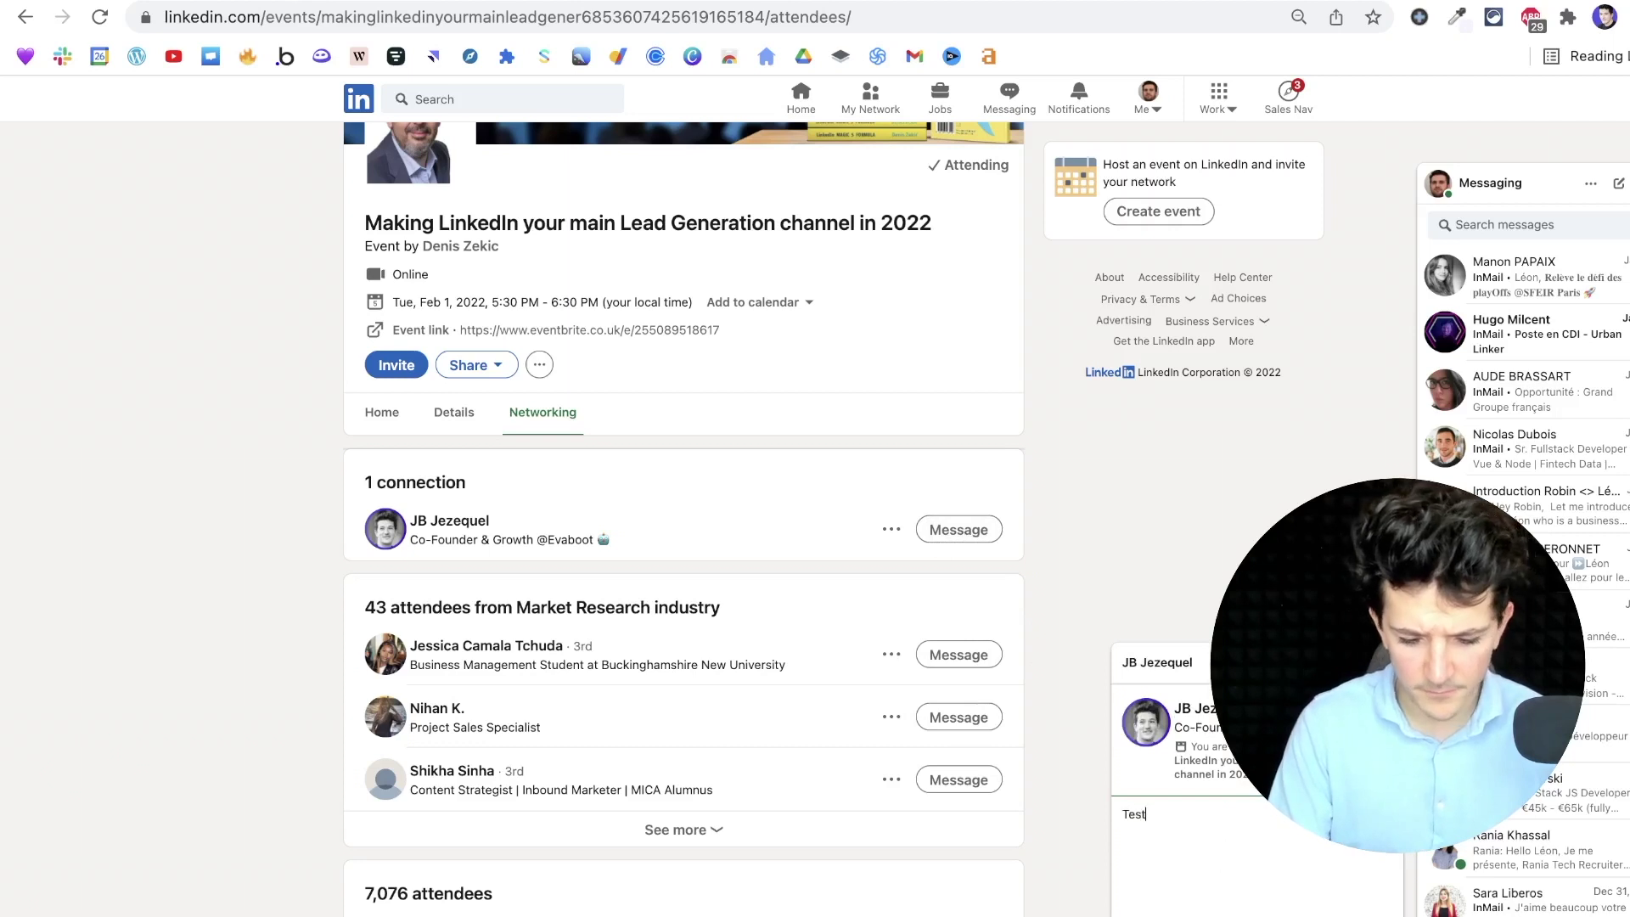
key("Return")
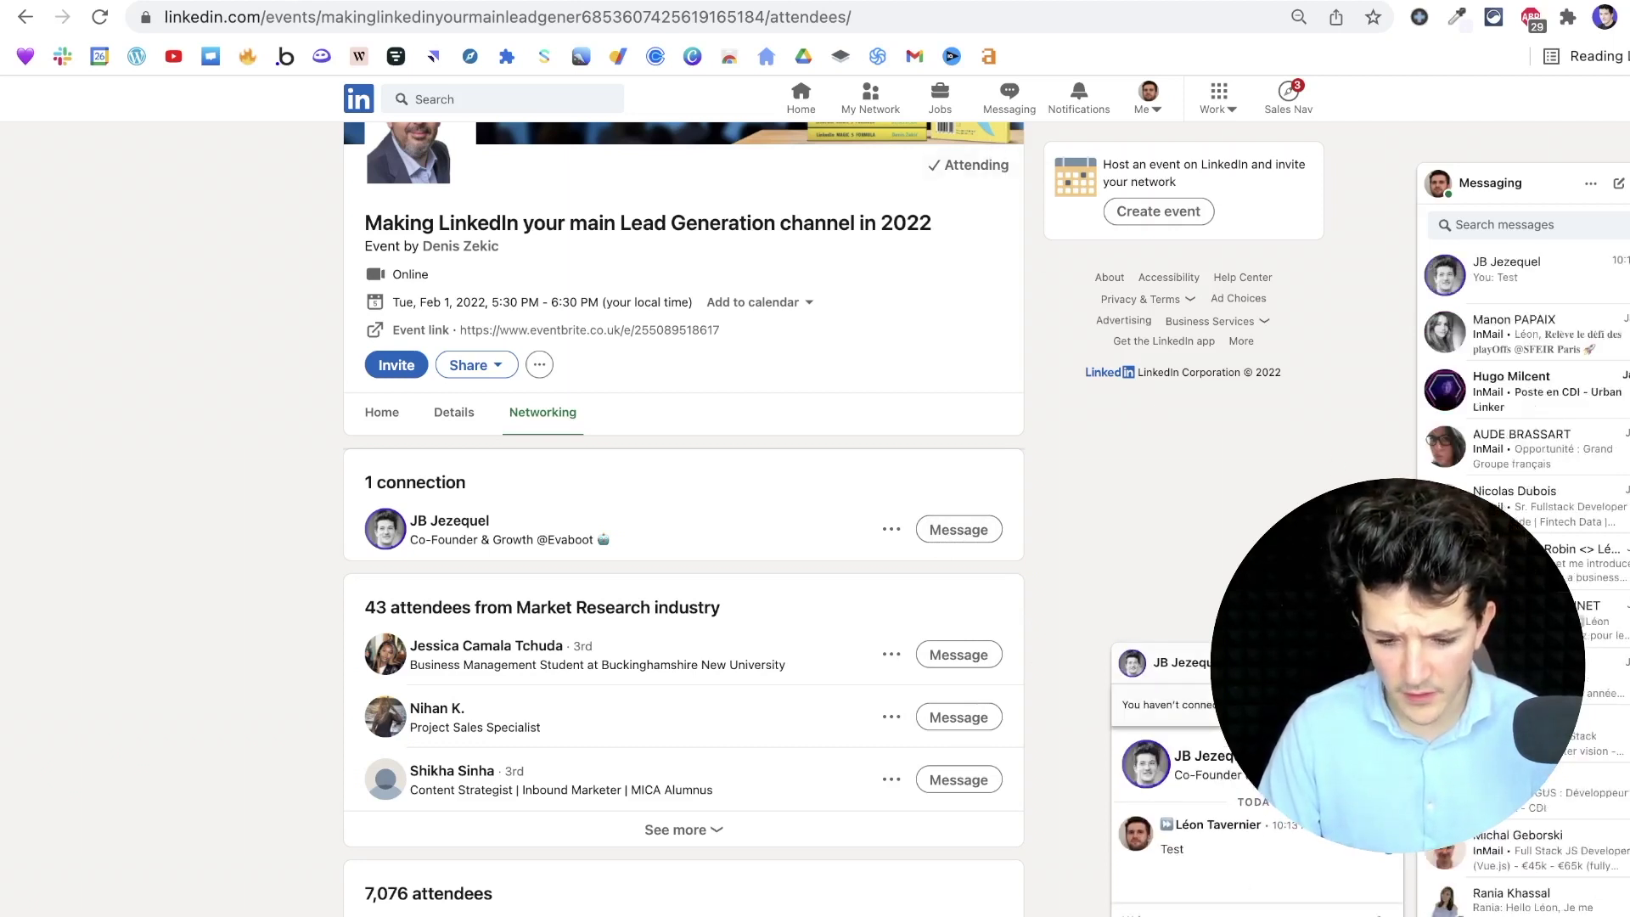
left_click(1388, 662)
left_click(1144, 110)
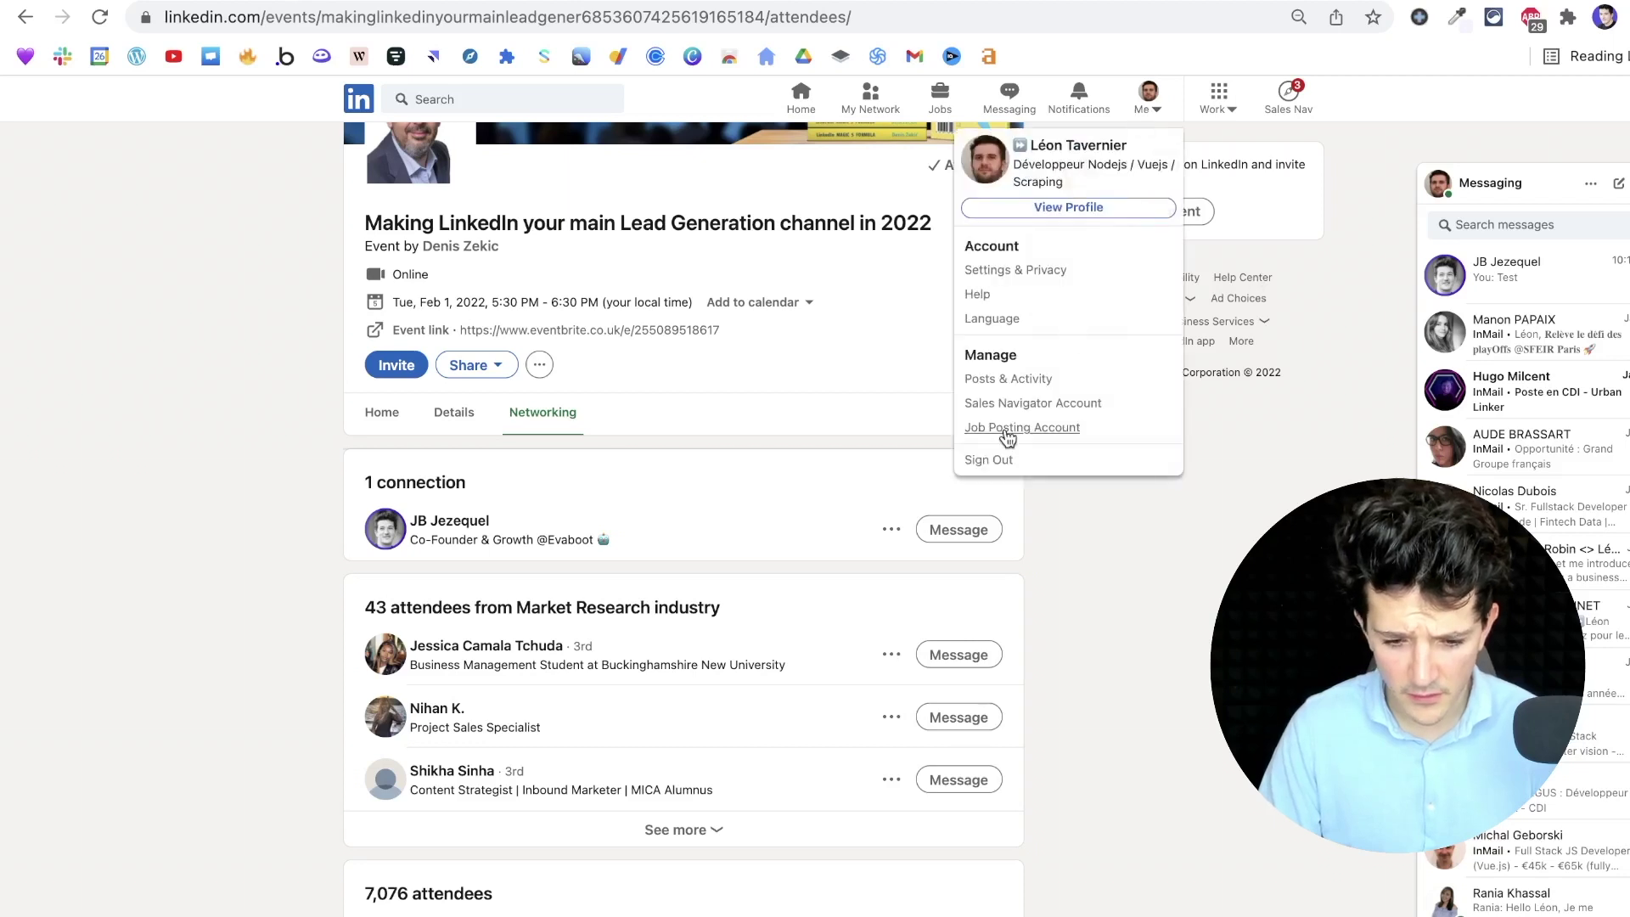
left_click(992, 461)
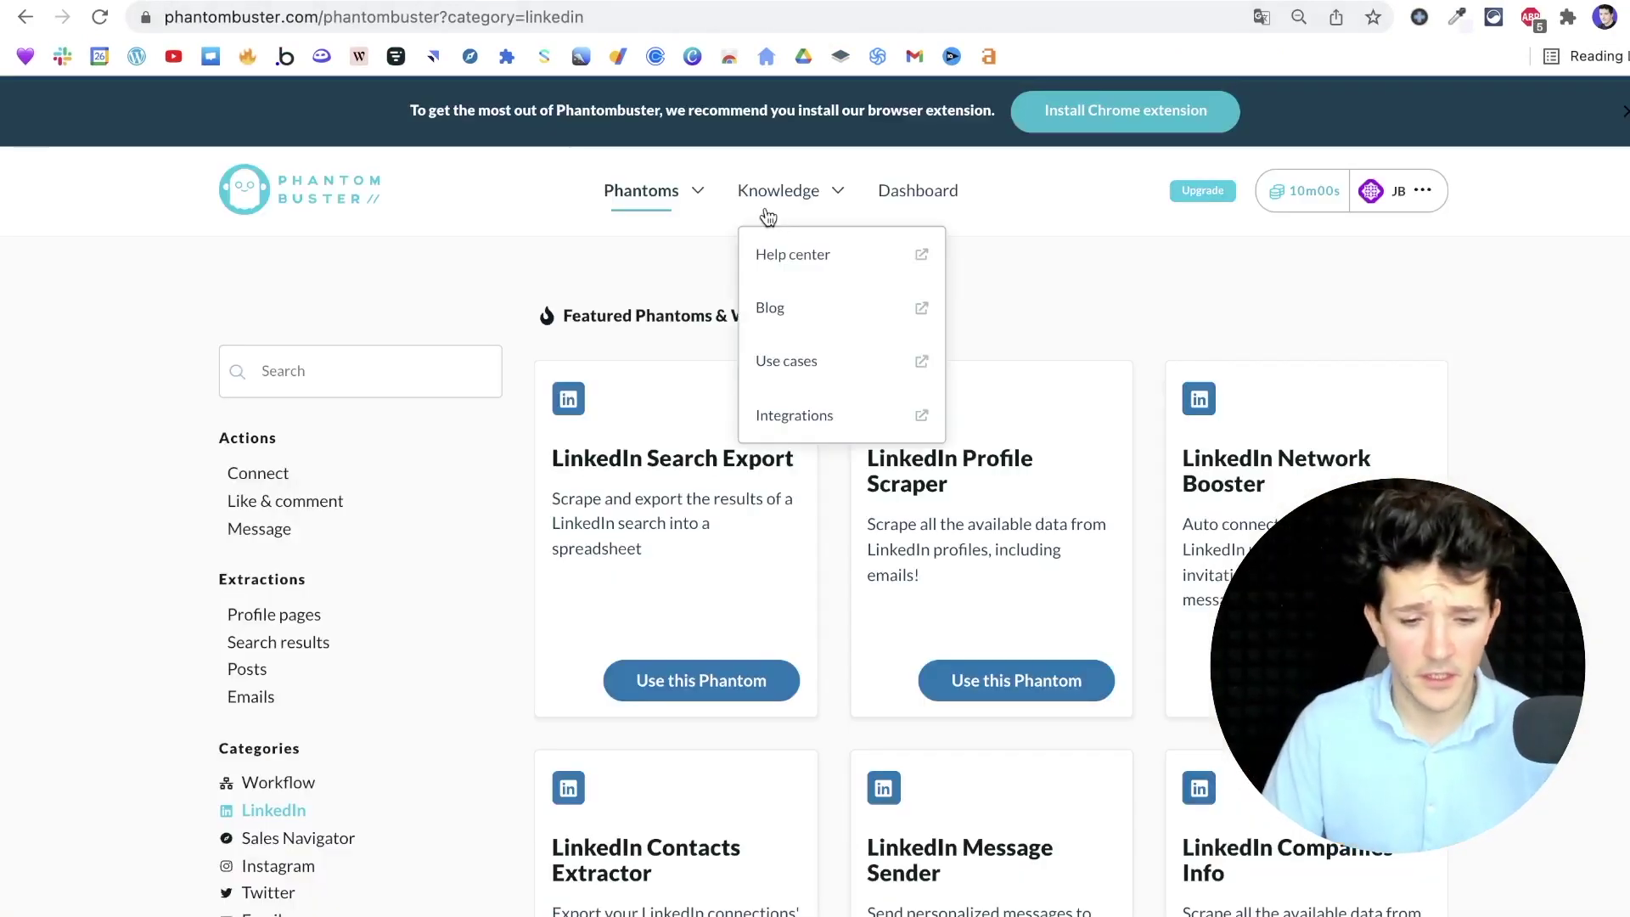
Search the phantom catalogue for EVENT, then replace the term with GROUP
left_click(349, 388)
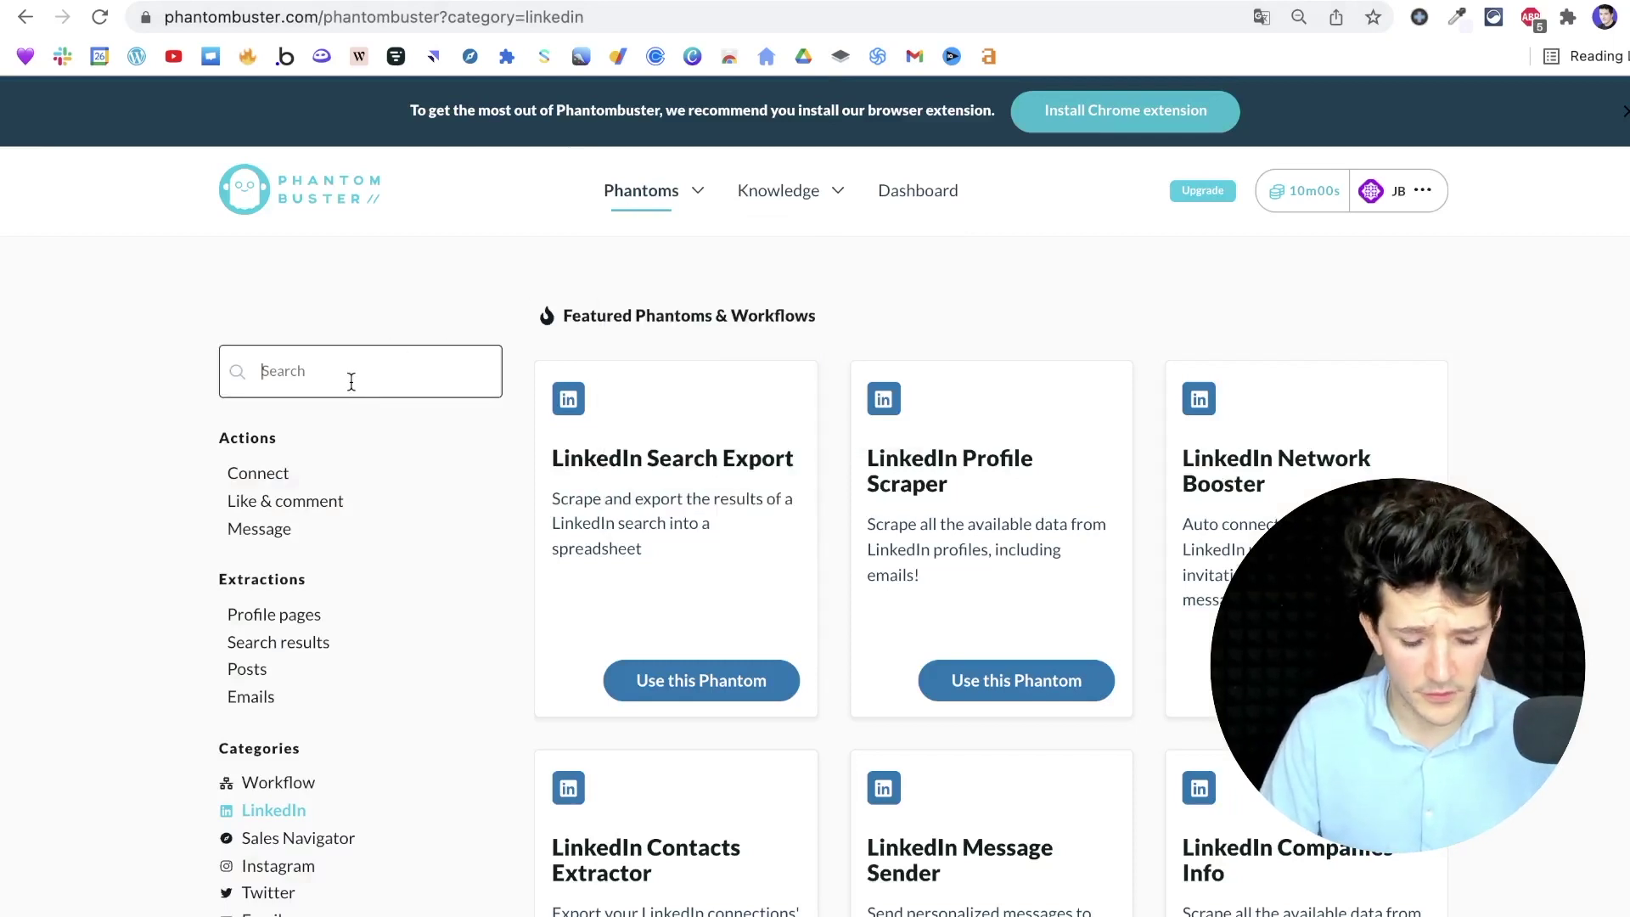
type("EVENT")
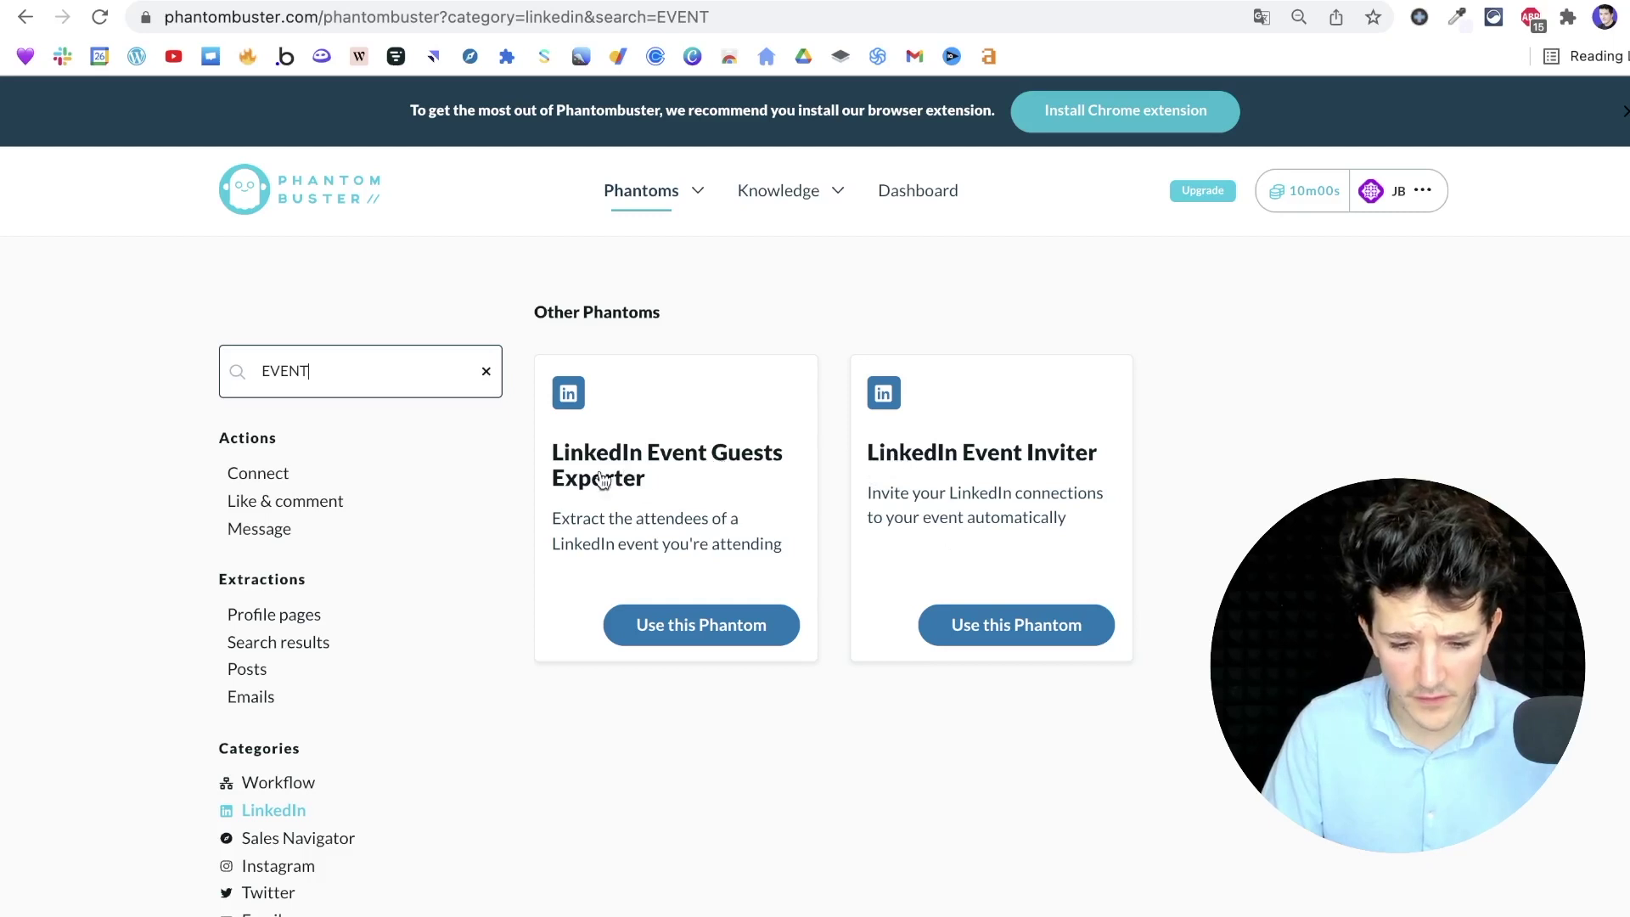
left_click_drag(374, 381, 155, 384)
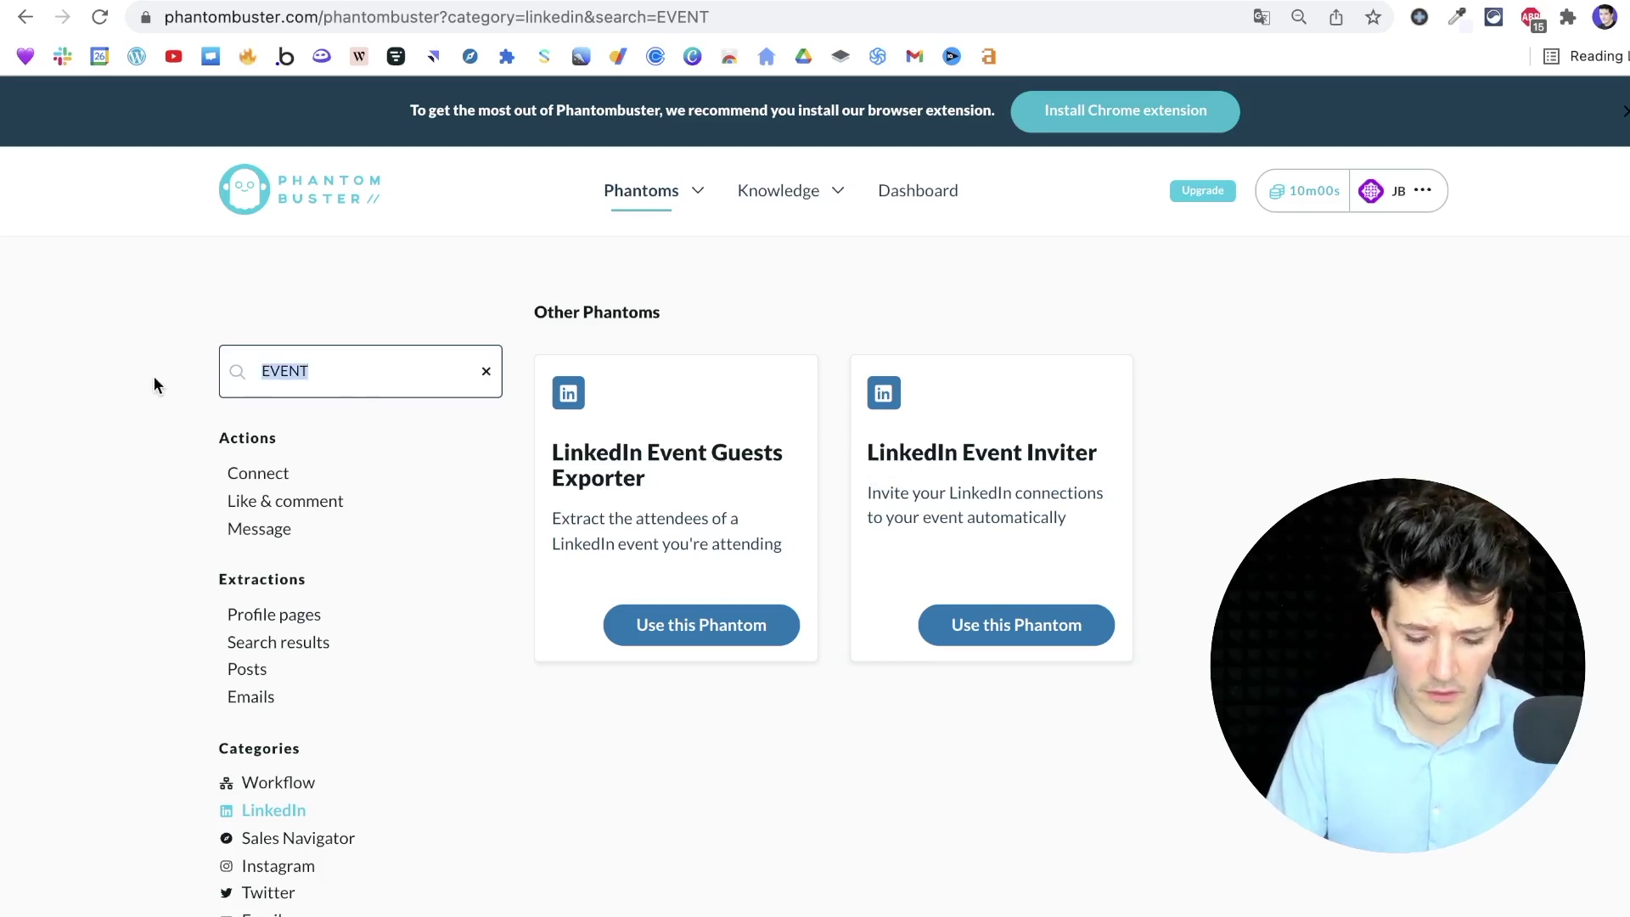
type("GROUP")
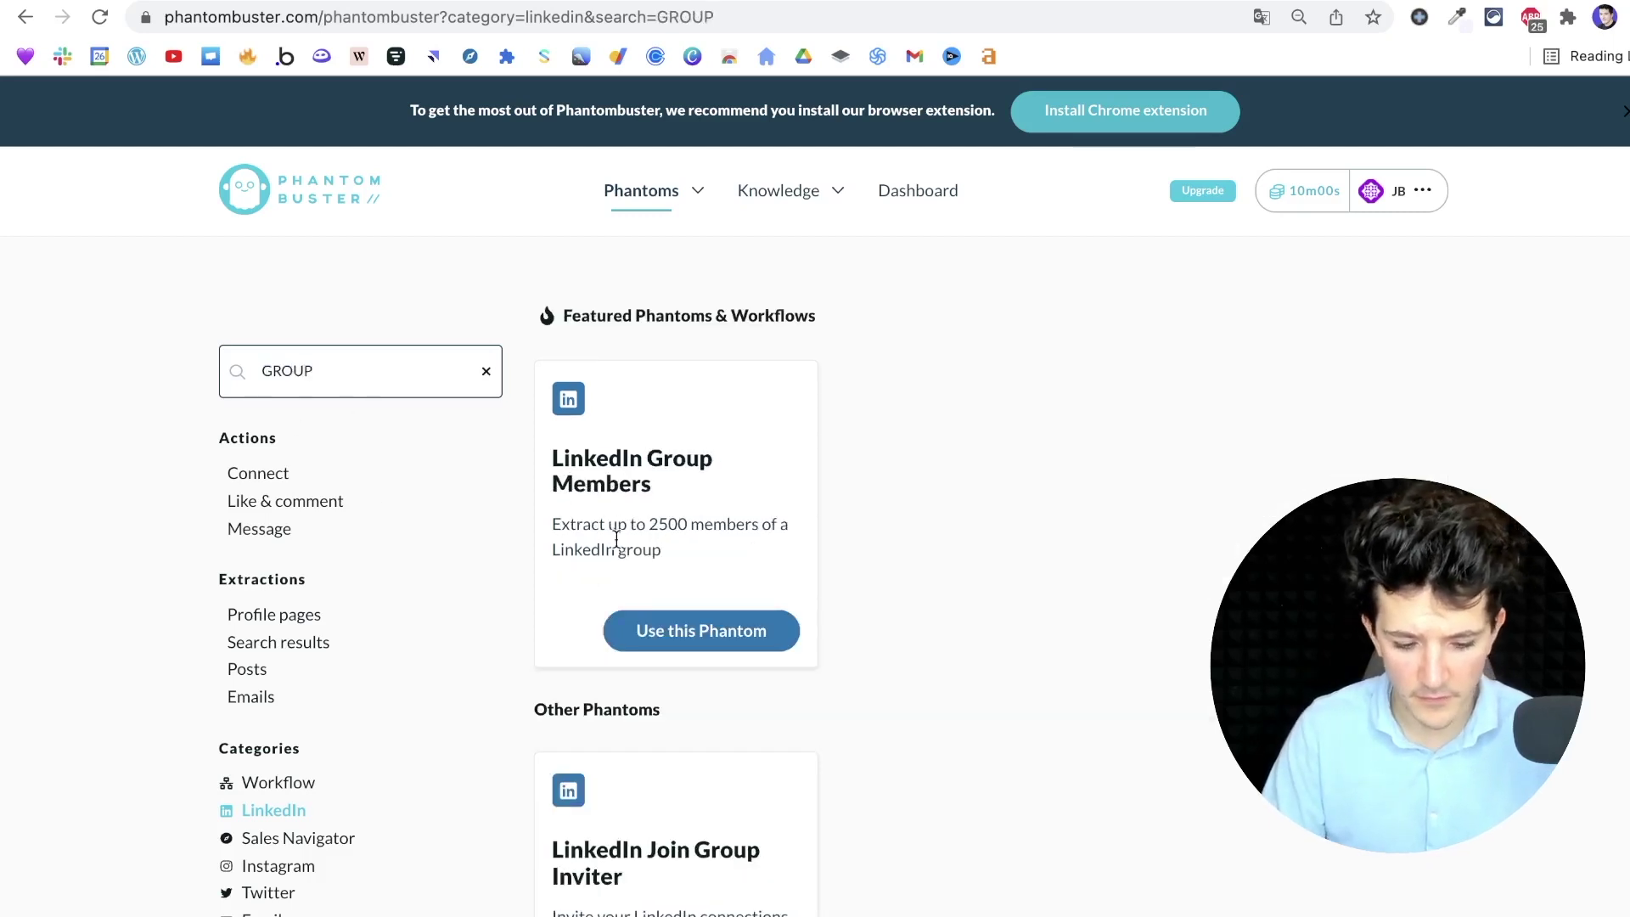
scroll(617, 541, "down", 1)
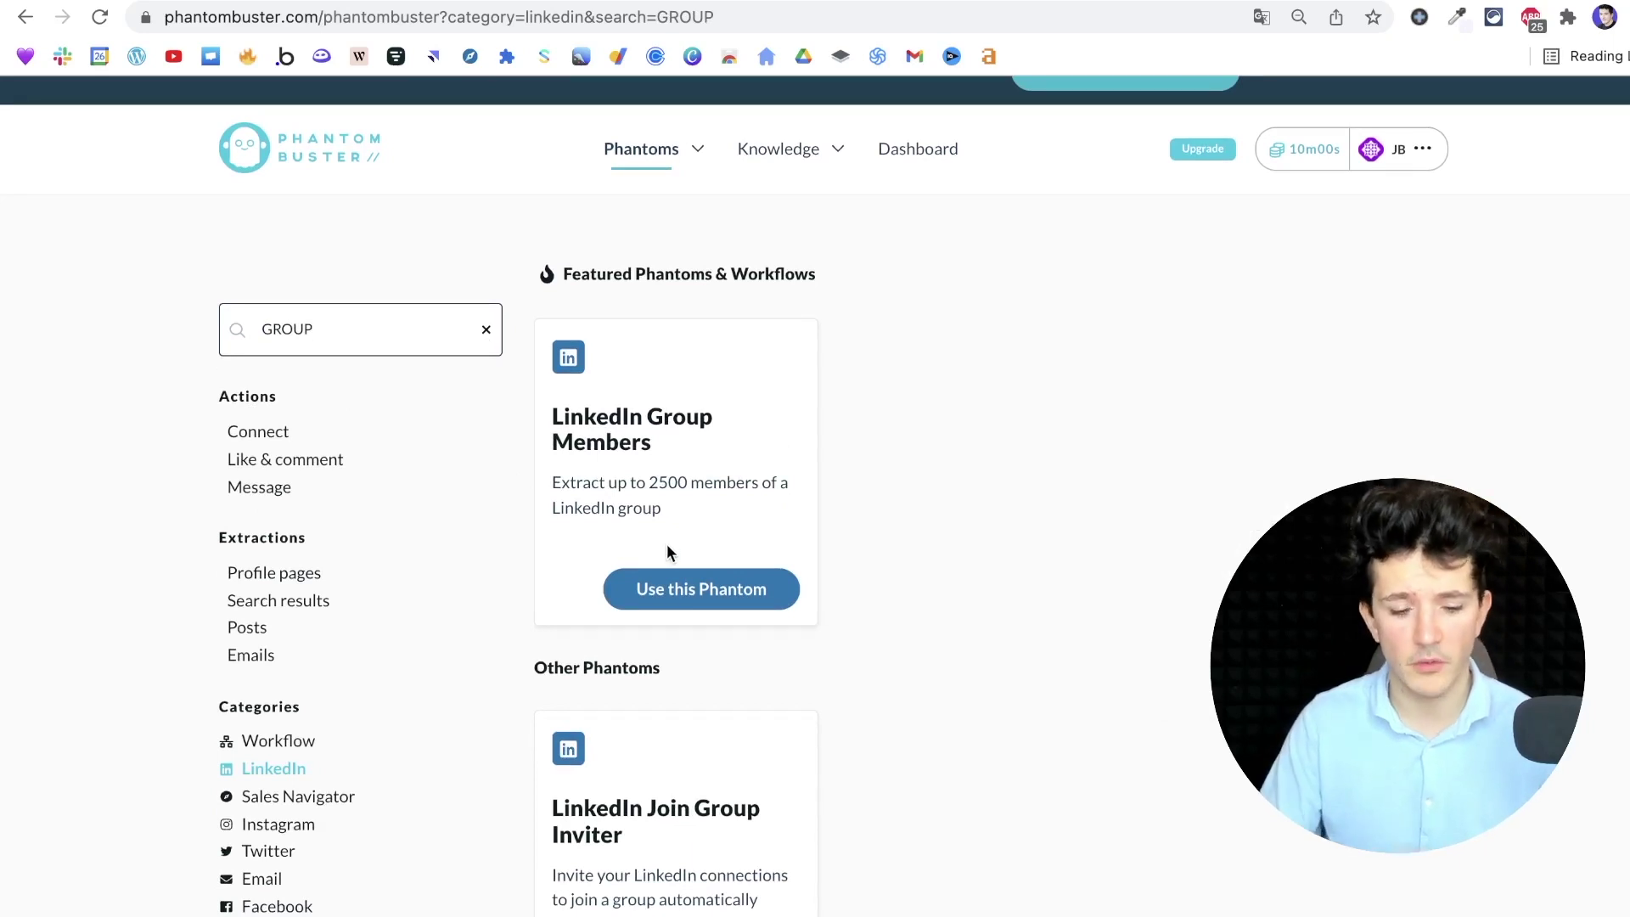